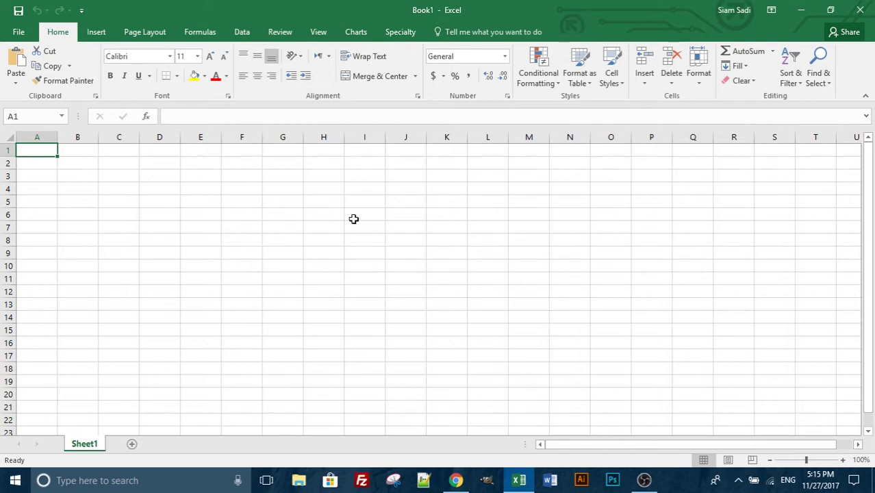
- Enter the Name and Class headings in D5 and E5
{"action": "left_click", "coordinate": [176, 199]}
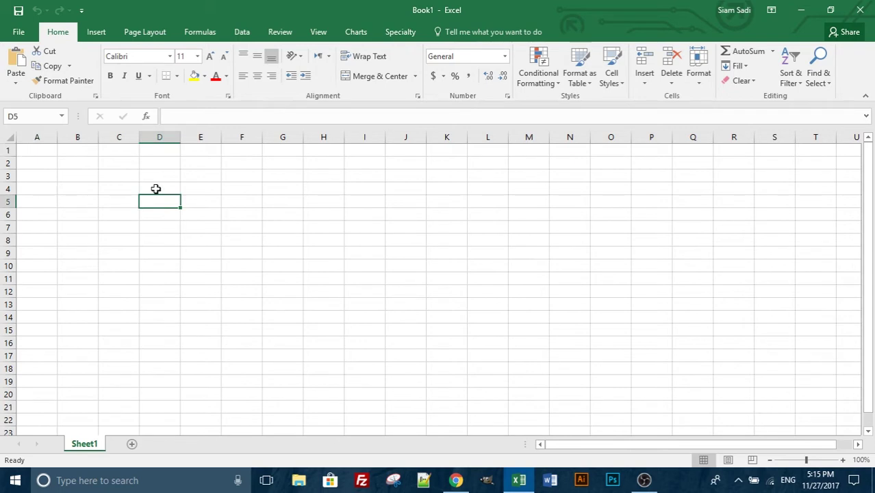
{"action": "type", "text": "N"}
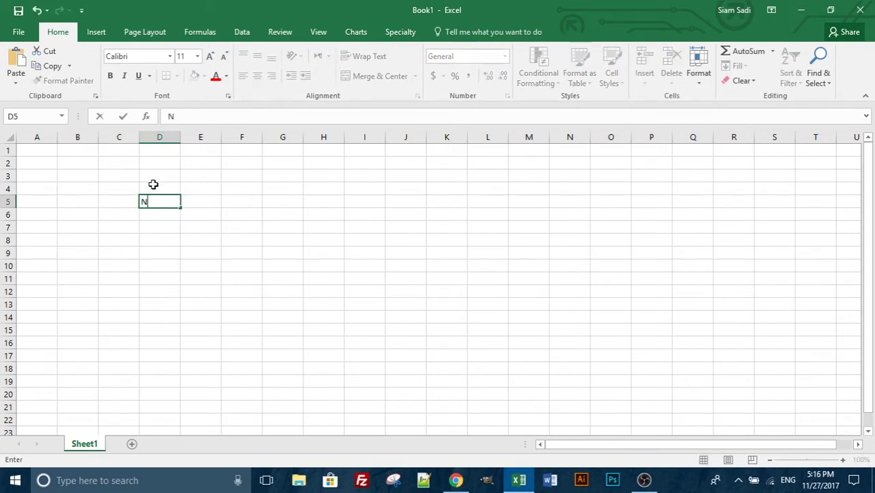
{"action": "type", "text": "ame"}
{"action": "key", "text": "BackSpace"}
{"action": "key", "text": "BackSpace"}
{"action": "key", "text": "BackSpace"}
{"action": "key", "text": "BackSpace"}
{"action": "type", "text": "Na"}
{"action": "type", "text": "me"}
{"action": "key", "text": "Tab"}
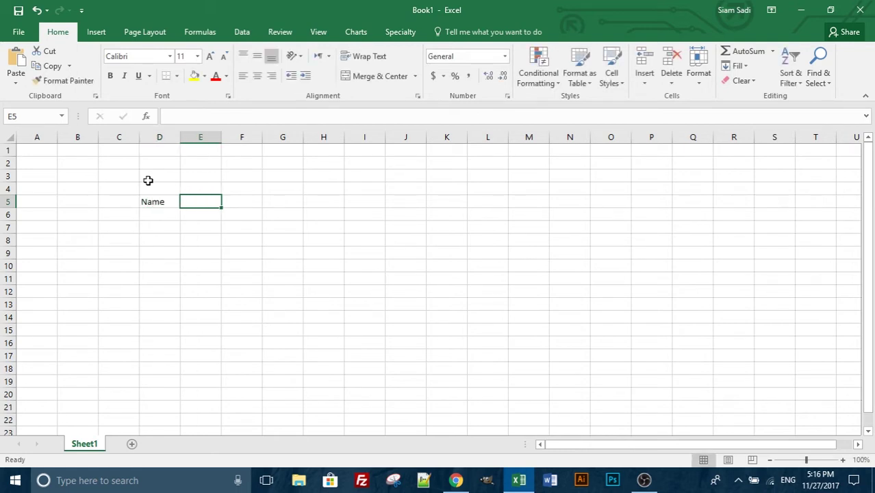
{"action": "type", "text": "Age"}
{"action": "key", "text": "BackSpace"}
{"action": "key", "text": "BackSpace"}
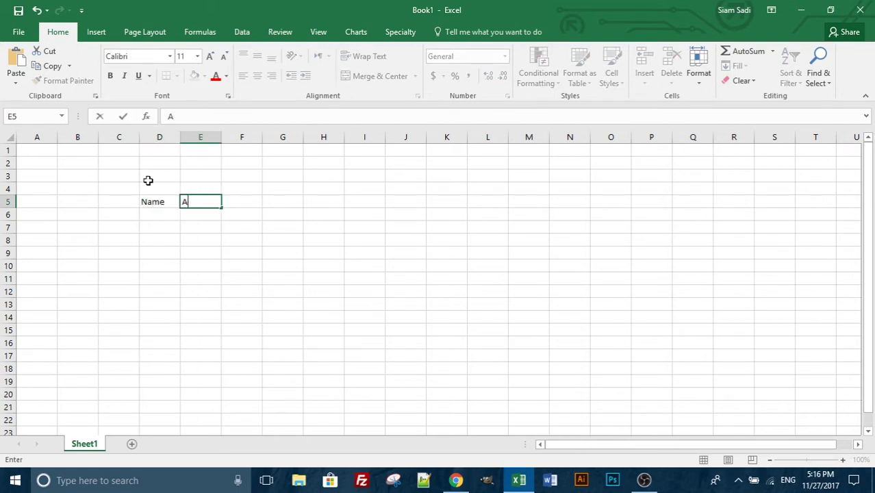
{"action": "key", "text": "BackSpace"}
{"action": "type", "text": "C"}
{"action": "type", "text": "lass"}
{"action": "key", "text": "Tab"}
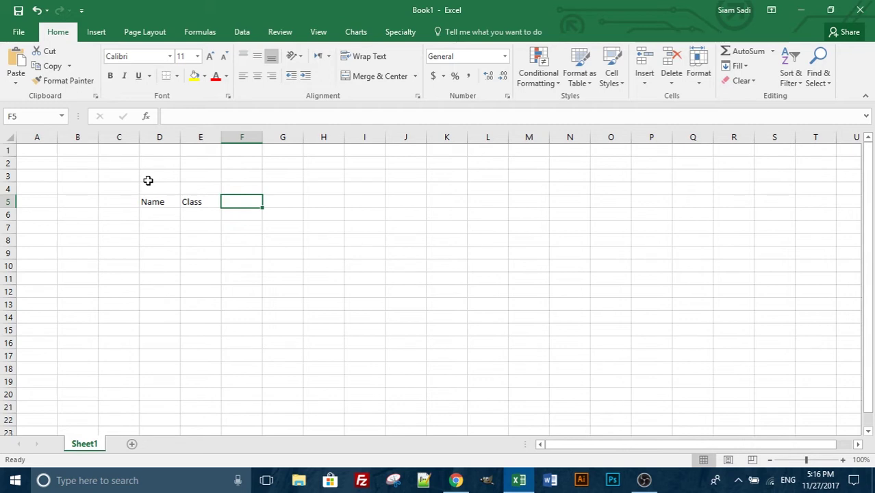
- Add the Year heading in F5 and begin entering a first student name in D6
{"action": "type", "text": "Year"}
{"action": "key", "text": "Return"}
{"action": "key", "text": "Left"}
{"action": "key", "text": "Left"}
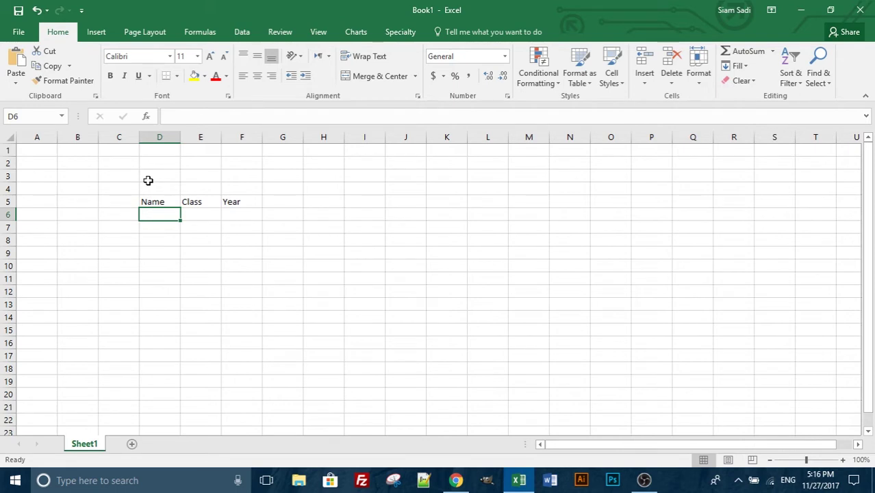
{"action": "type", "text": "Siam"}
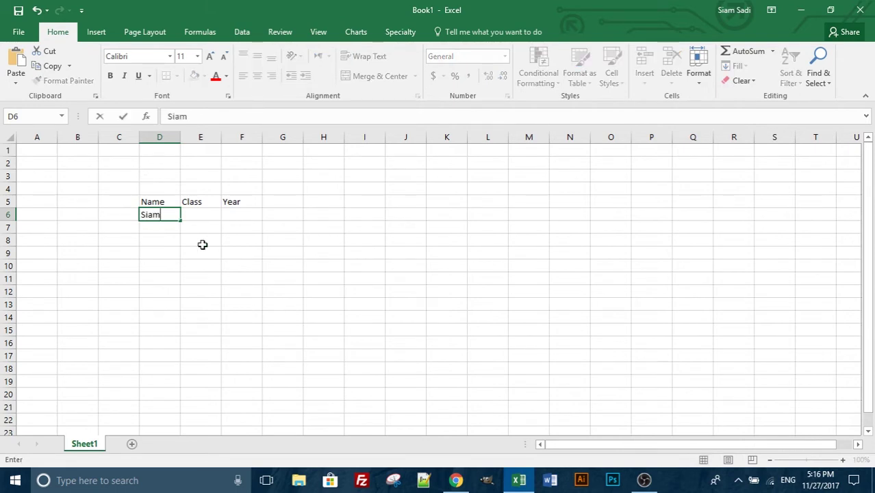
- Copy the name down to D10 and fill classes 5 to 9 as a series in E6:E10
{"action": "left_click_drag", "start_coordinate": [183, 223], "coordinate": [185, 270]}
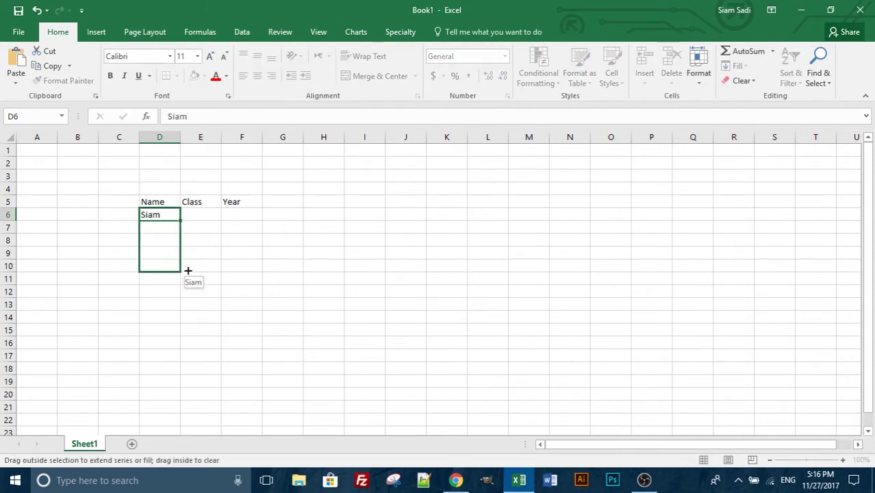
{"action": "left_click", "coordinate": [213, 214]}
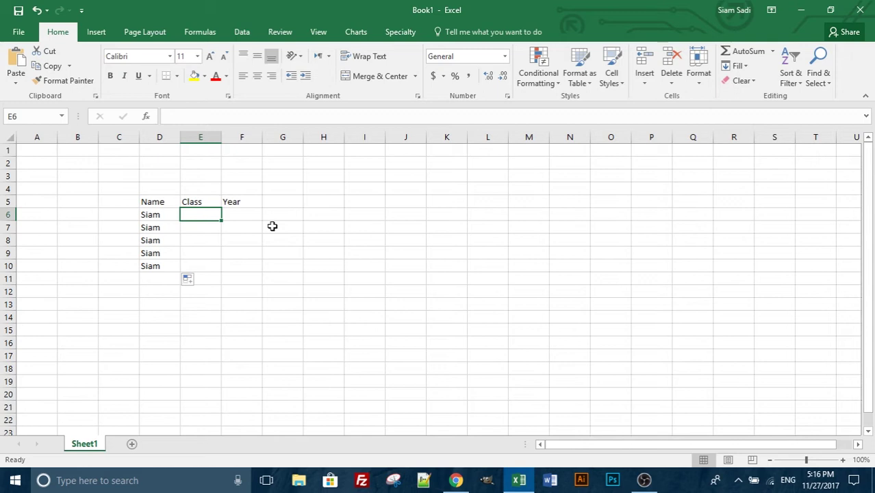
{"action": "type", "text": "5"}
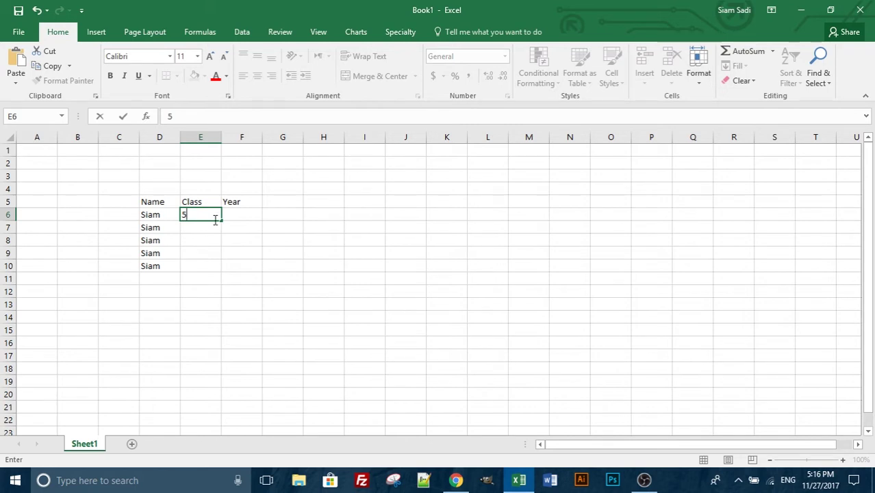
{"action": "left_click_drag", "start_coordinate": [221, 220], "coordinate": [224, 274]}
{"action": "left_click", "coordinate": [228, 279]}
{"action": "left_click", "coordinate": [246, 311]}
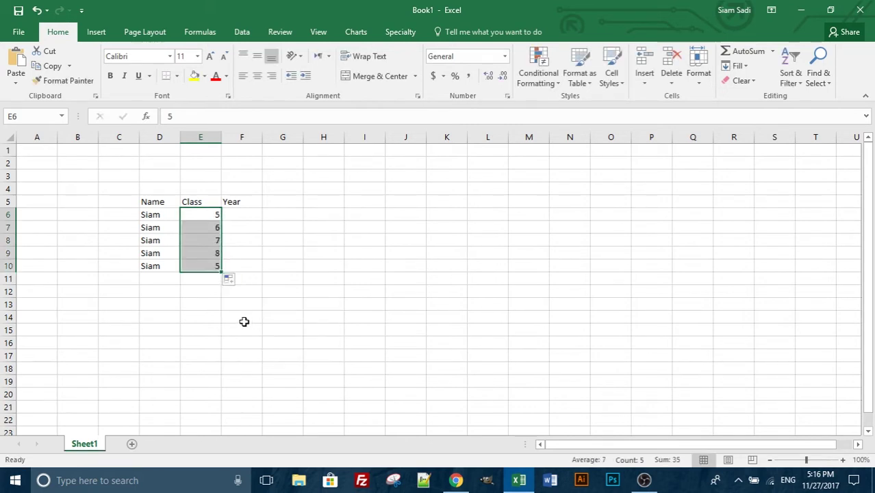
- Fill years 2013 to 2017 as a series down F6:F10
{"action": "left_click", "coordinate": [235, 216]}
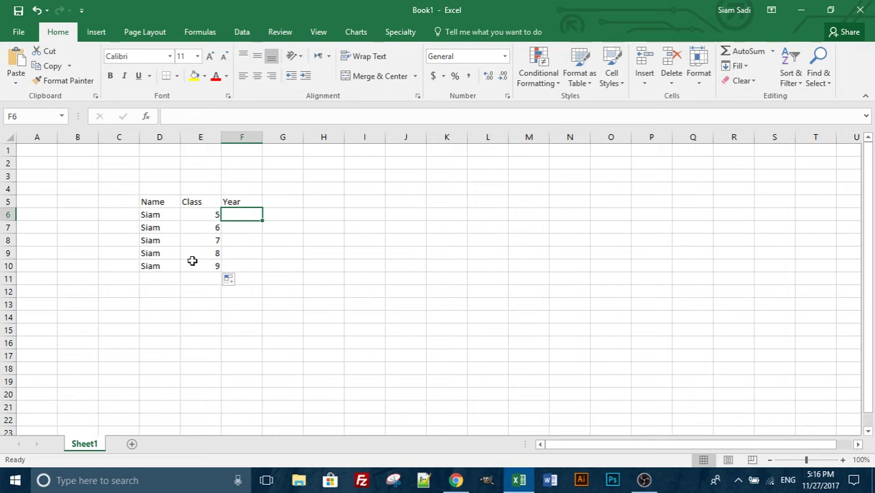
{"action": "type", "text": "2013"}
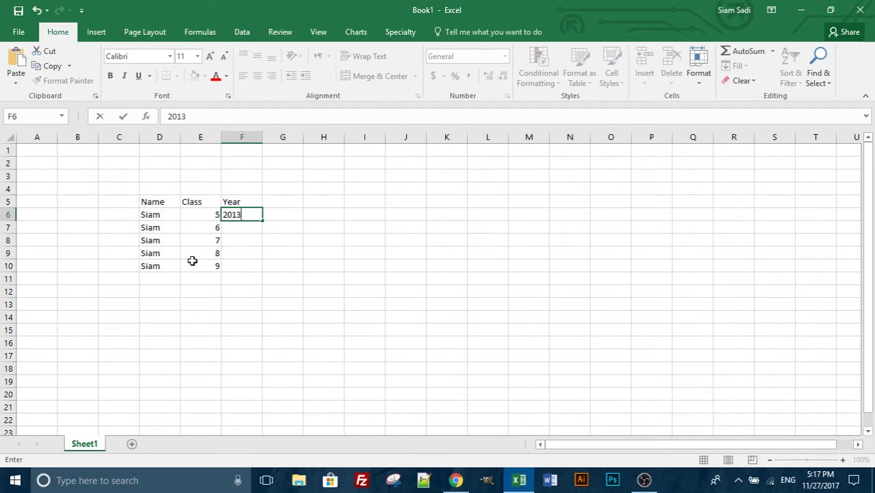
{"action": "left_click_drag", "start_coordinate": [264, 225], "coordinate": [260, 270]}
{"action": "left_click", "coordinate": [252, 215]}
{"action": "left_click", "coordinate": [271, 279]}
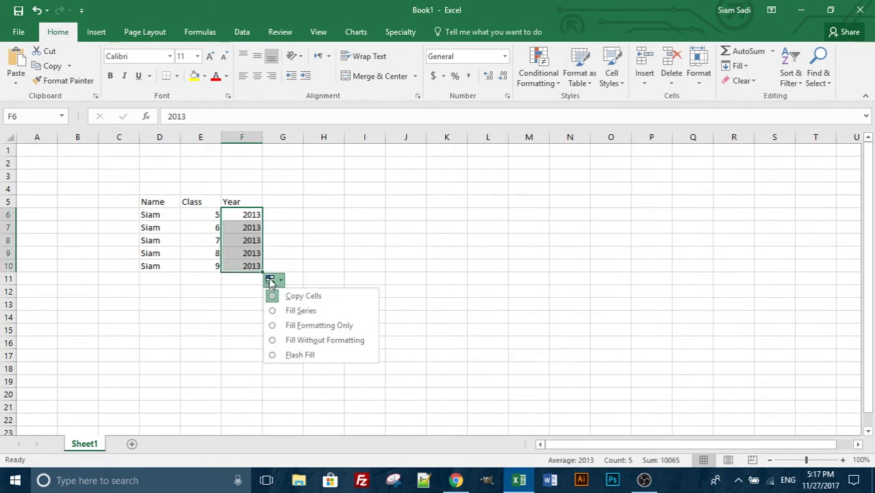
{"action": "left_click", "coordinate": [283, 312]}
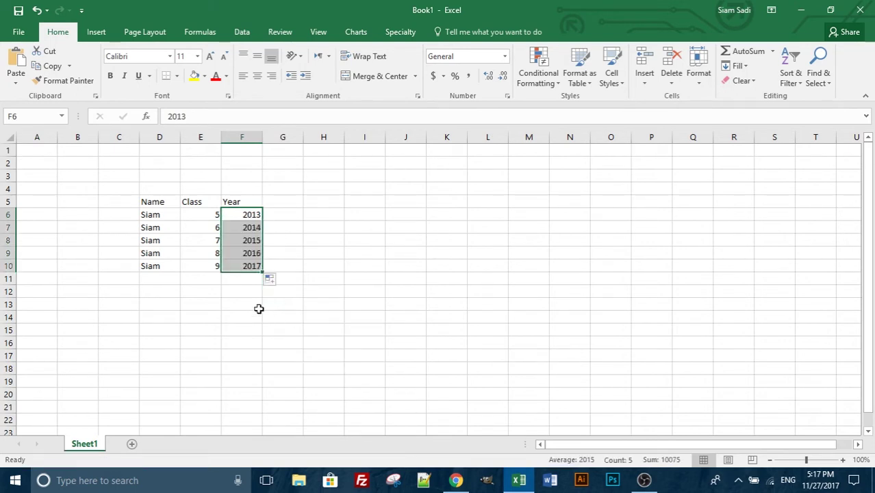
{"action": "left_click", "coordinate": [121, 293]}
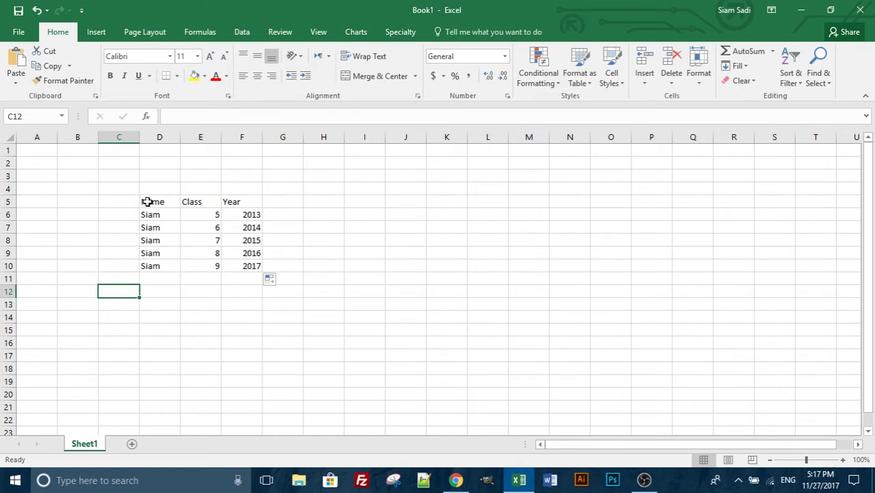
- Convert D5:F10 into a table with headers, creating Table1
{"action": "left_click_drag", "start_coordinate": [147, 201], "coordinate": [230, 271]}
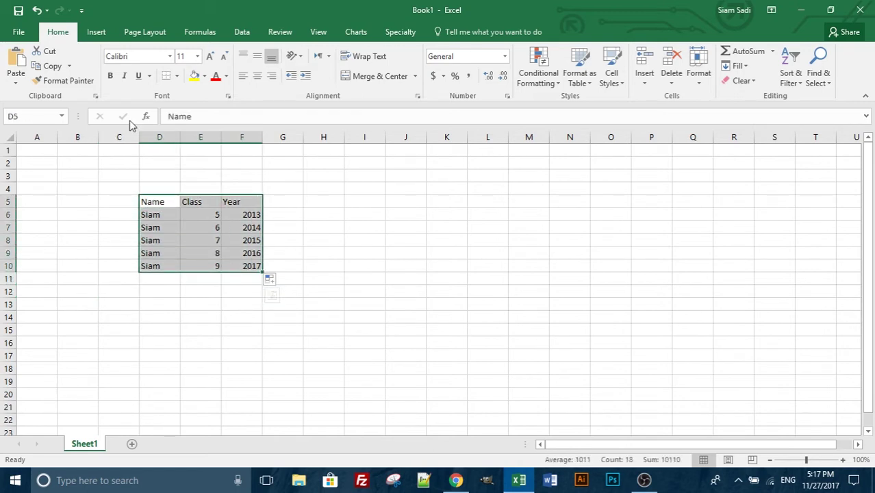
{"action": "left_click", "coordinate": [93, 38]}
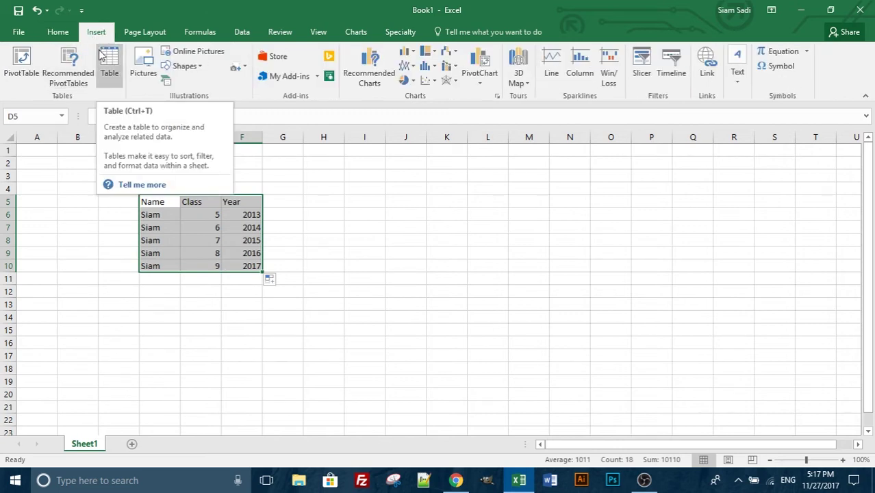
{"action": "left_click", "coordinate": [106, 58]}
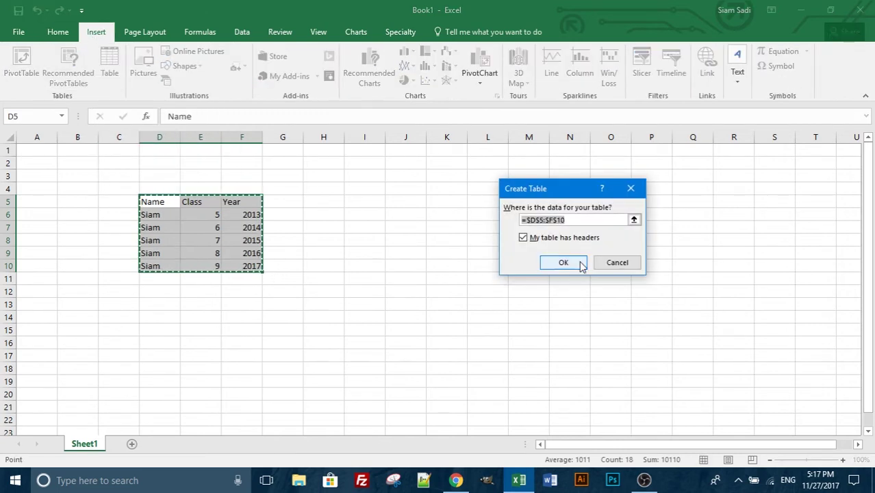
{"action": "left_click", "coordinate": [579, 261]}
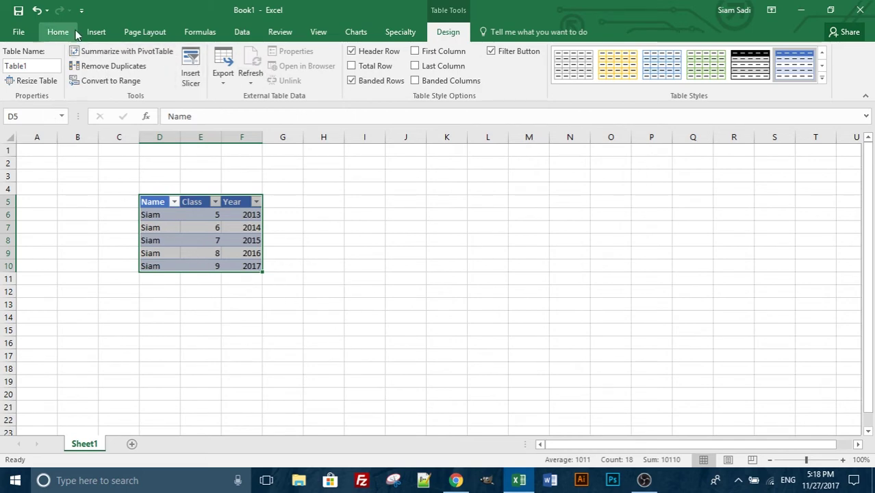
- Open the Insert Slicers dialog and tick Class as a slicer field
{"action": "left_click", "coordinate": [94, 34]}
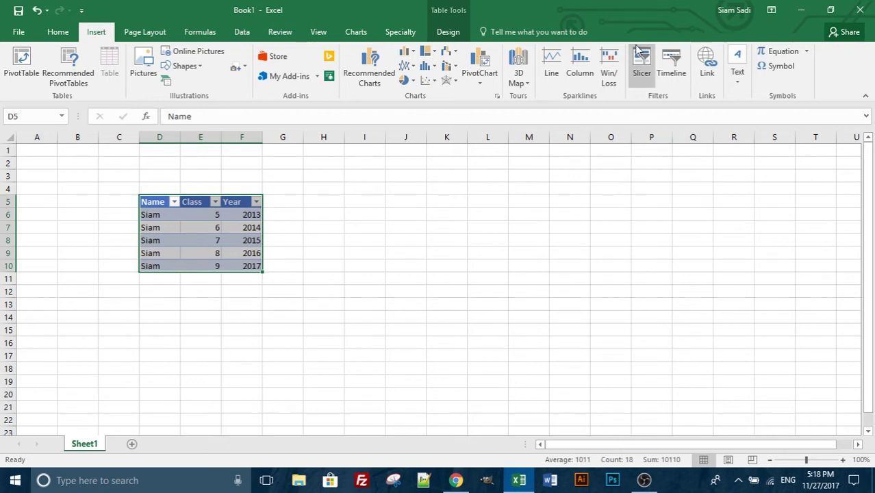
{"action": "left_click", "coordinate": [641, 65]}
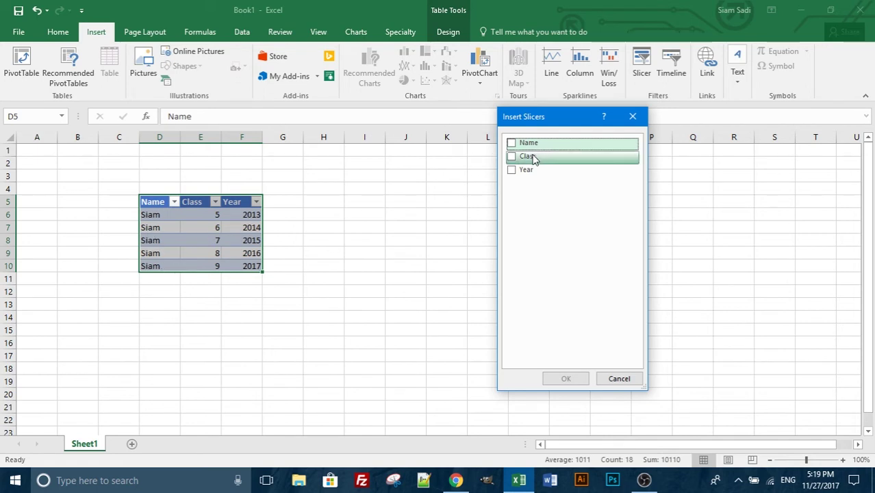
{"action": "left_click", "coordinate": [511, 156]}
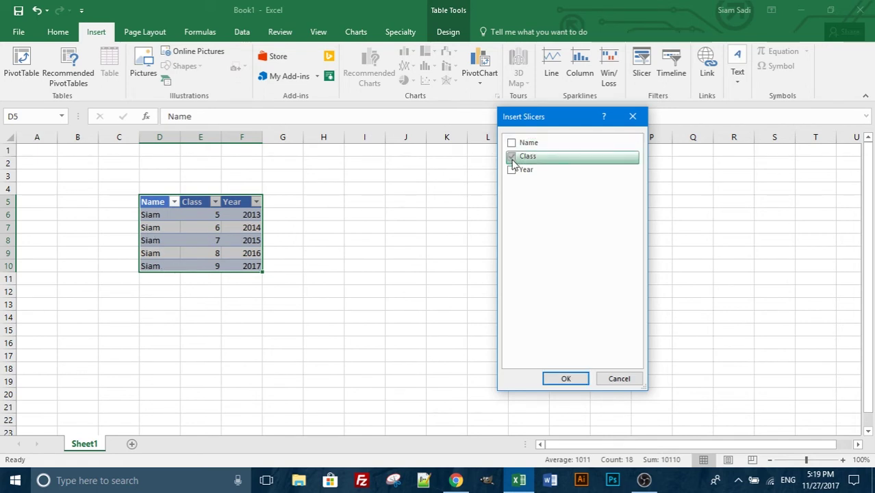
- Insert Class and Year slicers and filter the table to years 2015 and 2016
{"action": "left_click", "coordinate": [511, 169]}
{"action": "left_click", "coordinate": [551, 378]}
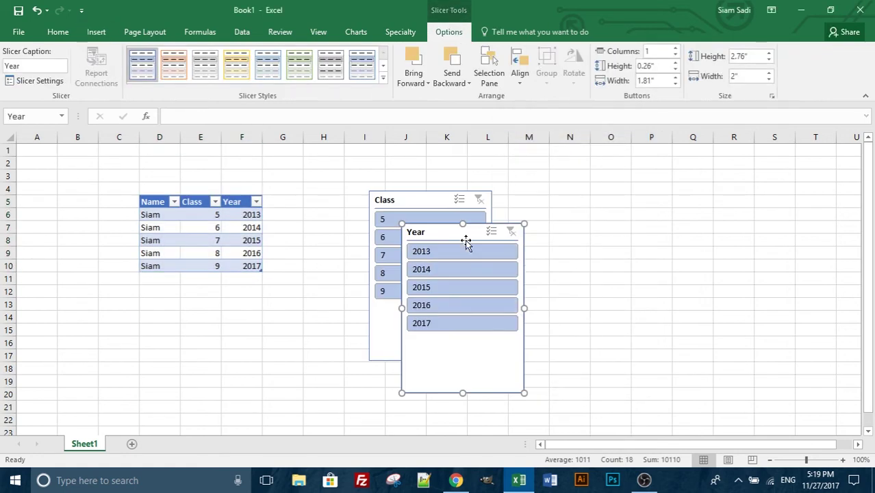
{"action": "left_click_drag", "start_coordinate": [473, 303], "coordinate": [511, 288]}
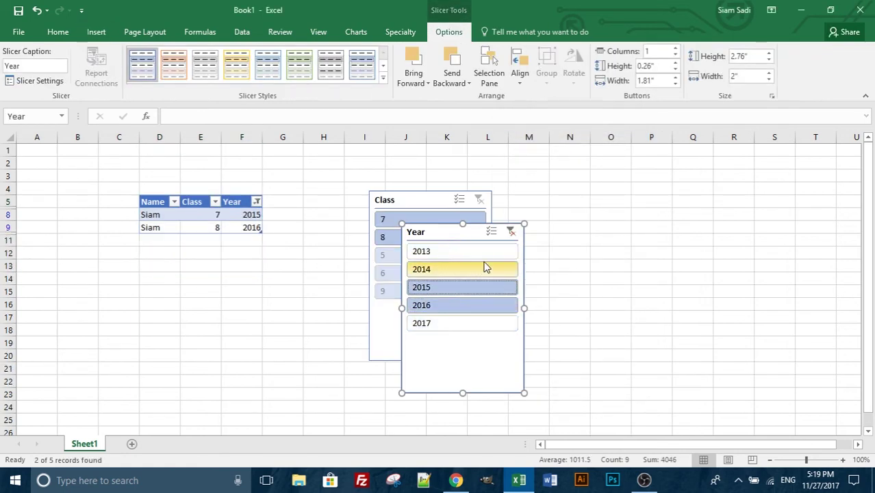
- Clear the year filter, place the Year slicer beside Class, and select its caption
{"action": "left_click", "coordinate": [510, 233]}
{"action": "left_click_drag", "start_coordinate": [463, 232], "coordinate": [578, 201]}
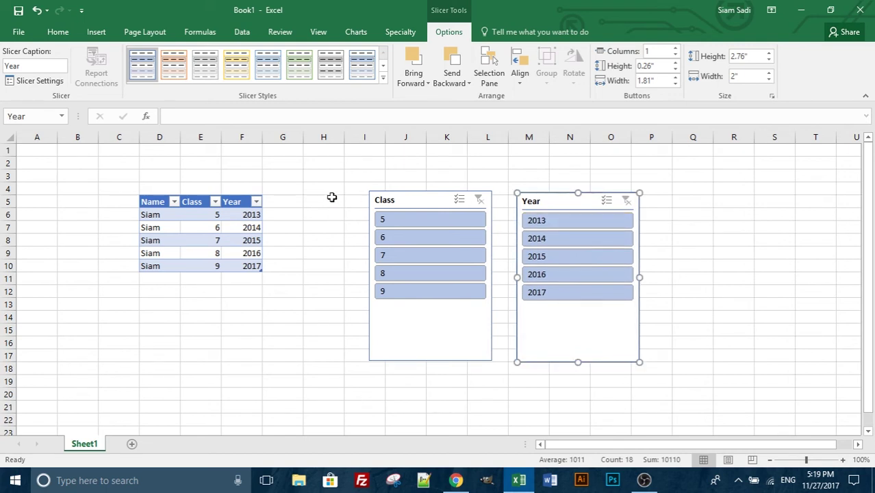
{"action": "double_click", "coordinate": [24, 68]}
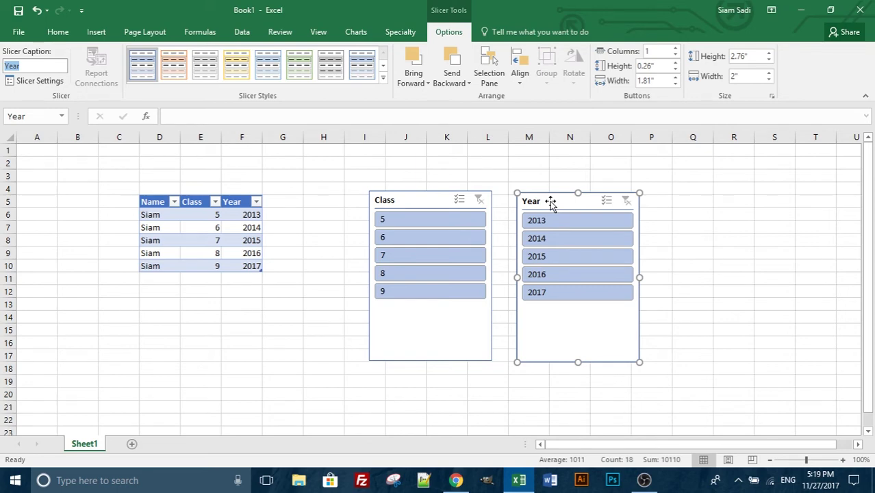
- Rename the Year slicer caption to '20__', keeping its header displayed in Slicer Settings
{"action": "type", "text": "20_"}
{"action": "key", "text": "Return"}
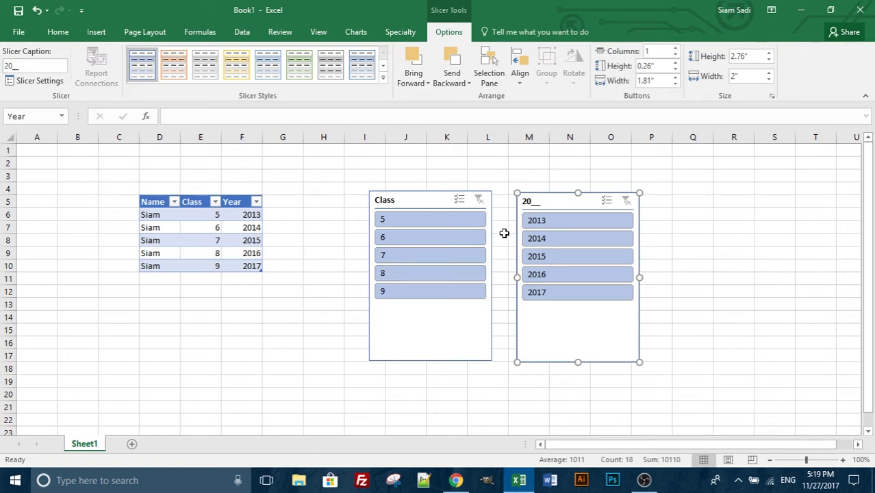
{"action": "left_click", "coordinate": [43, 81]}
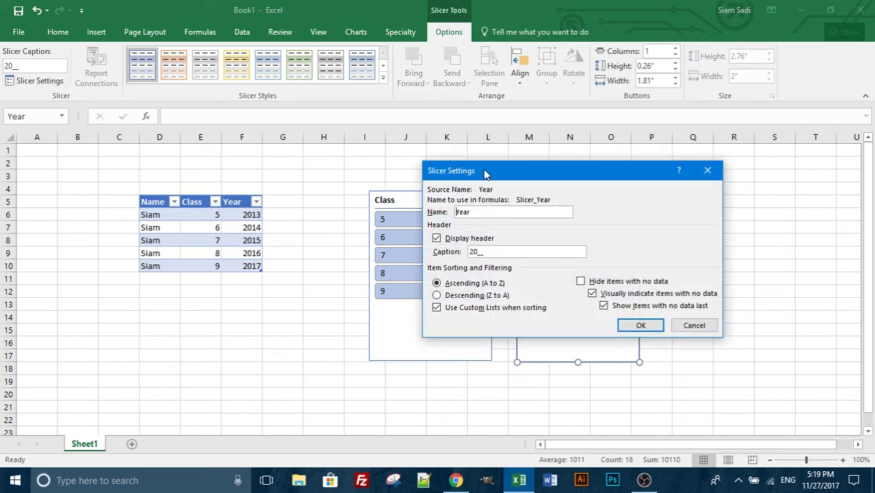
{"action": "left_click", "coordinate": [437, 241]}
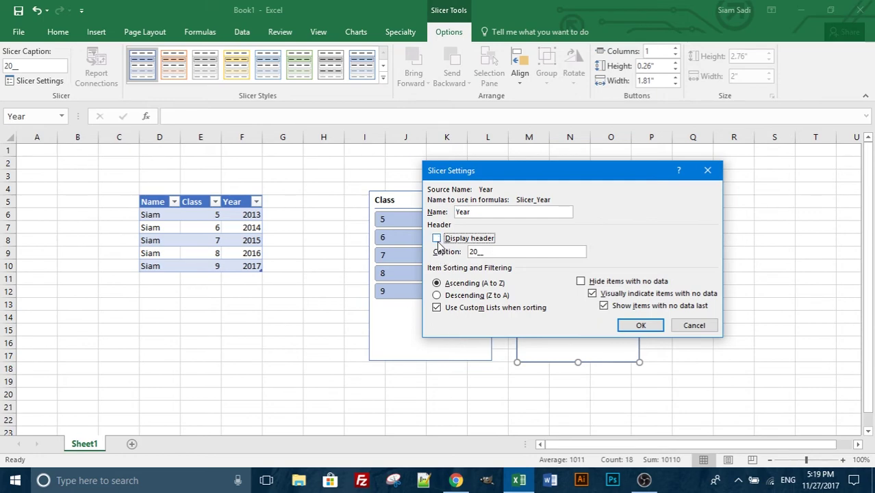
{"action": "left_click", "coordinate": [438, 240]}
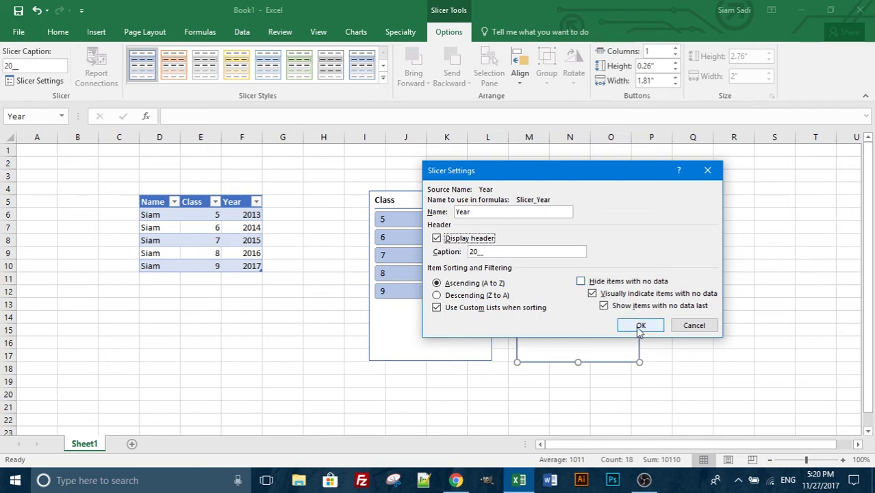
{"action": "left_click", "coordinate": [640, 325]}
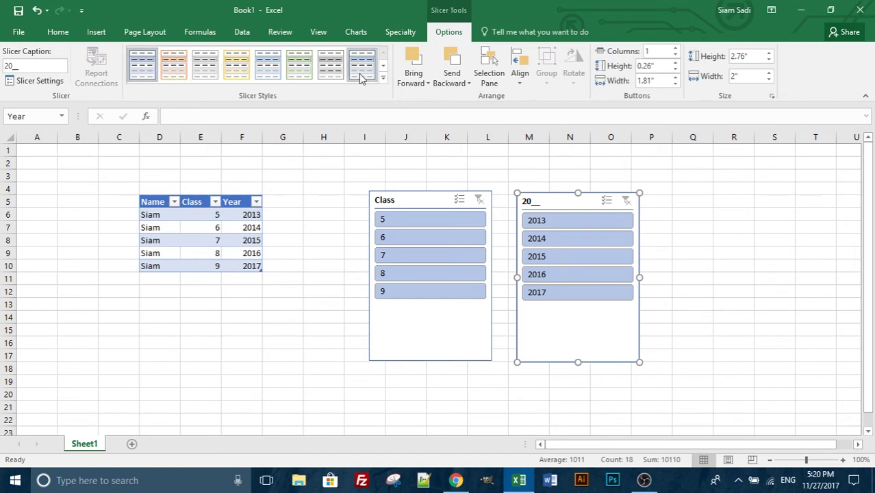
- Apply the green slicer style to both the Year and Class slicers
{"action": "left_click", "coordinate": [328, 68]}
{"action": "left_click", "coordinate": [299, 68]}
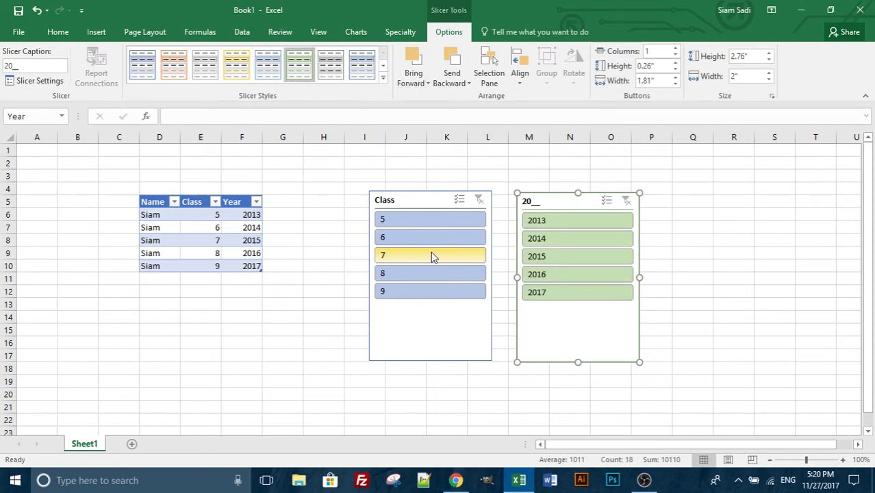
{"action": "left_click", "coordinate": [411, 200]}
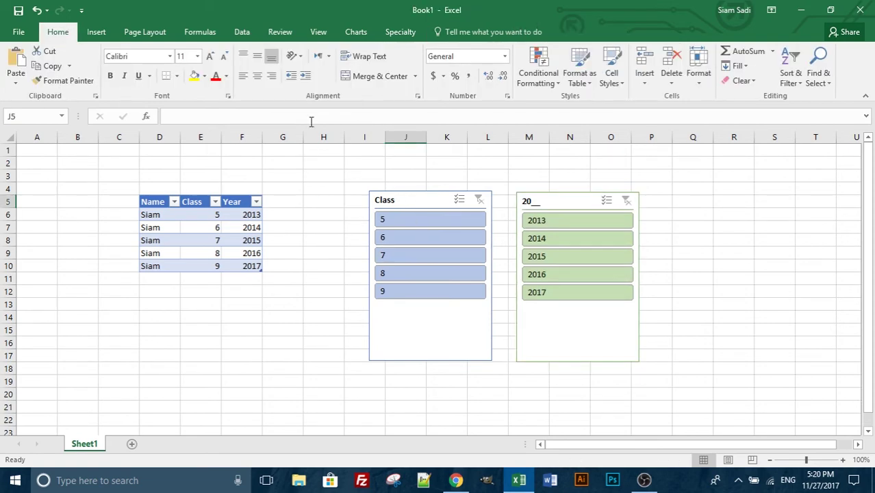
{"action": "left_click", "coordinate": [442, 202]}
{"action": "left_click", "coordinate": [299, 65]}
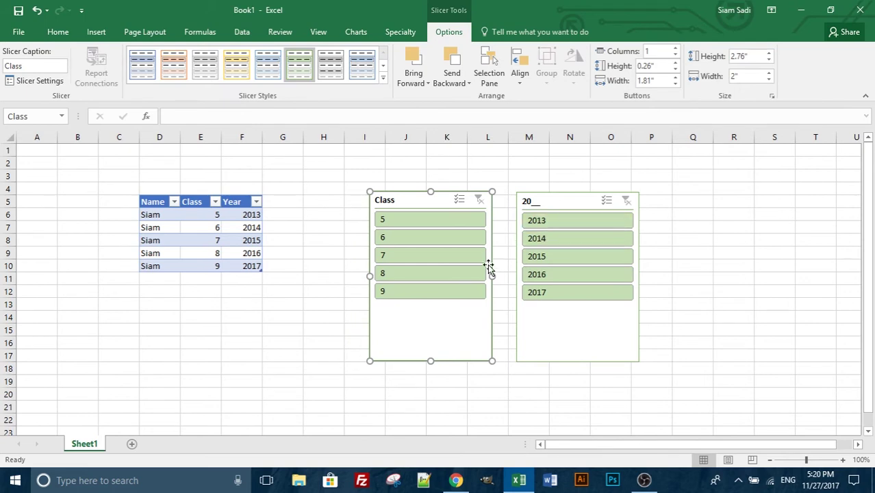
- Drag the Class and Year slicers together so they overlap
{"action": "left_click_drag", "start_coordinate": [411, 198], "coordinate": [493, 203]}
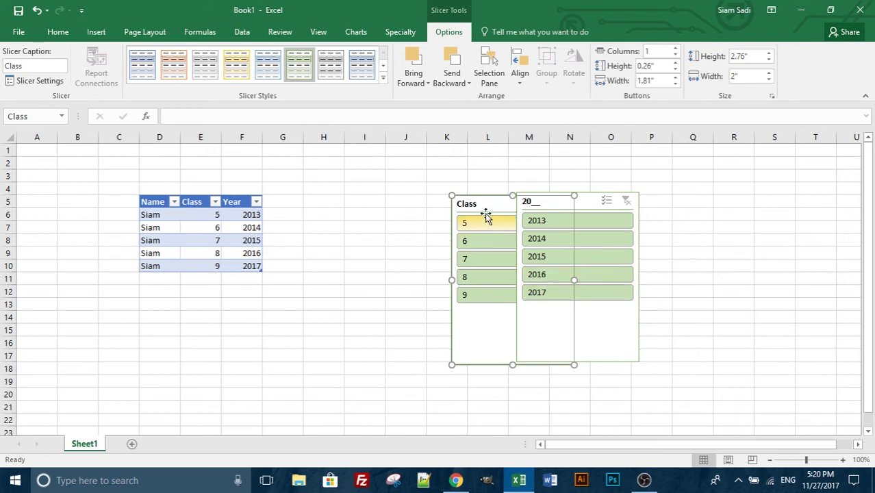
{"action": "left_click_drag", "start_coordinate": [486, 205], "coordinate": [544, 205]}
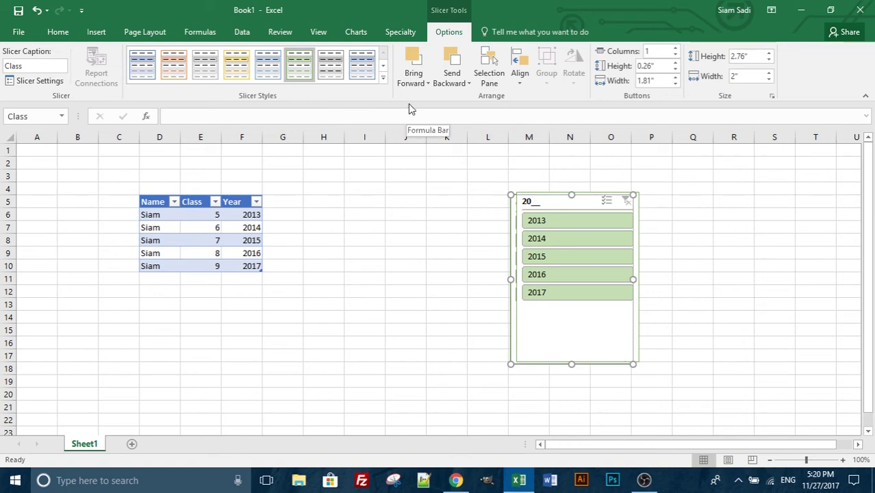
{"action": "left_click", "coordinate": [417, 61]}
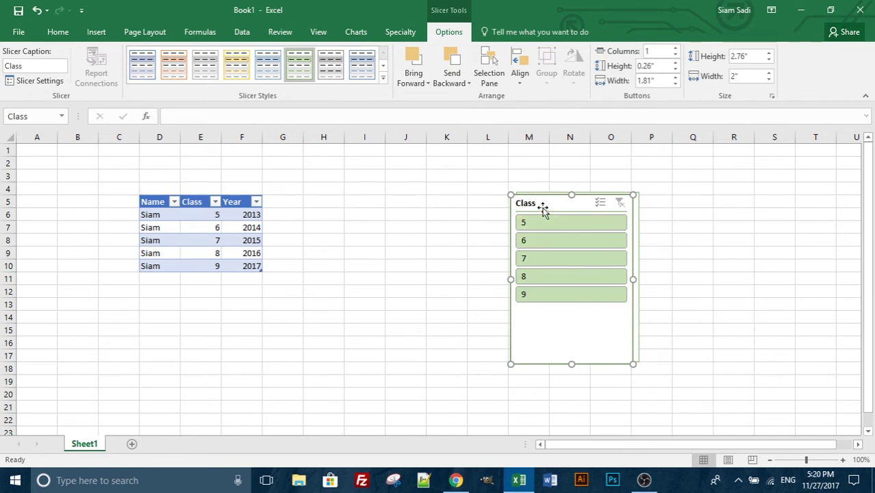
{"action": "left_click_drag", "start_coordinate": [545, 204], "coordinate": [355, 197]}
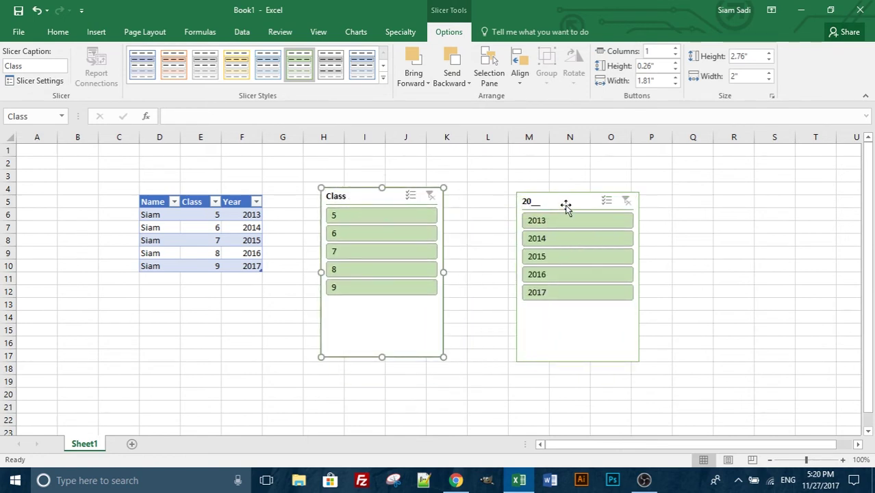
{"action": "left_click_drag", "start_coordinate": [565, 205], "coordinate": [427, 201]}
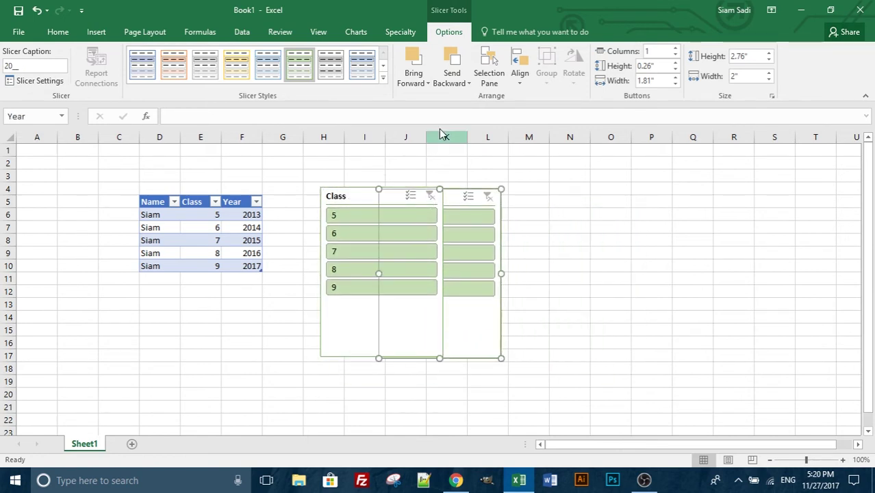
{"action": "left_click", "coordinate": [452, 75]}
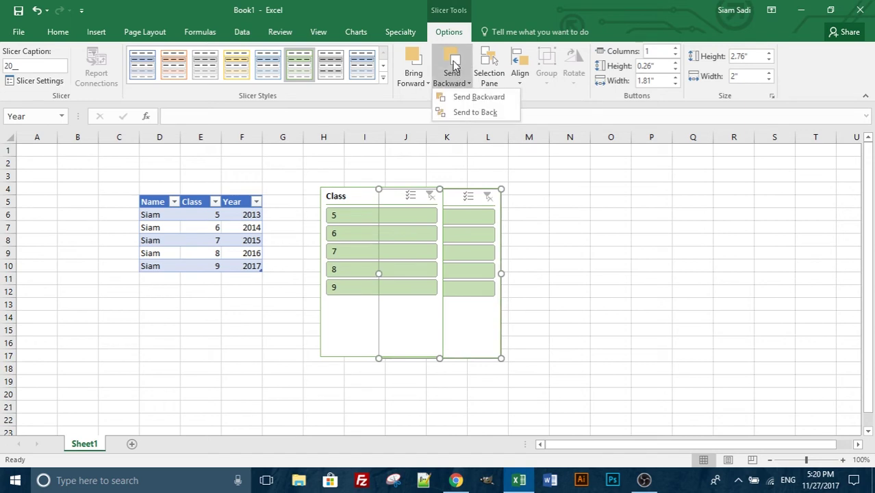
- Send the Class slicer behind the 20__ Year slicer
{"action": "left_click", "coordinate": [452, 65]}
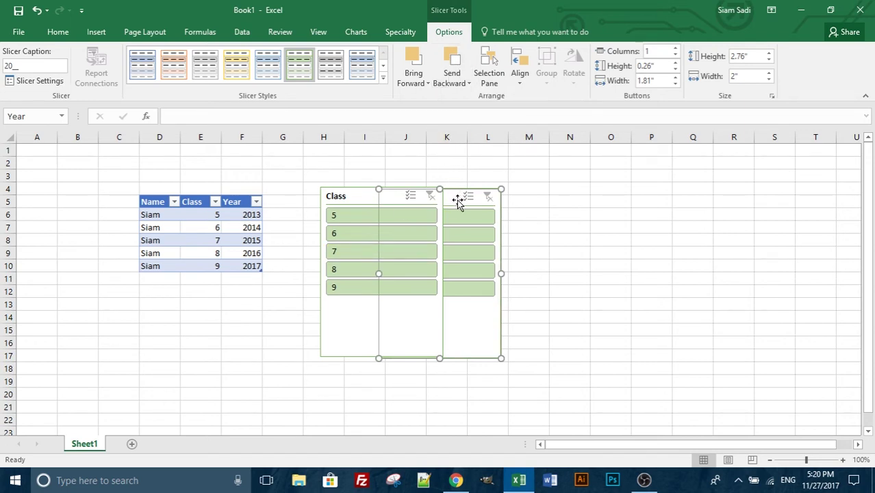
{"action": "left_click", "coordinate": [358, 199]}
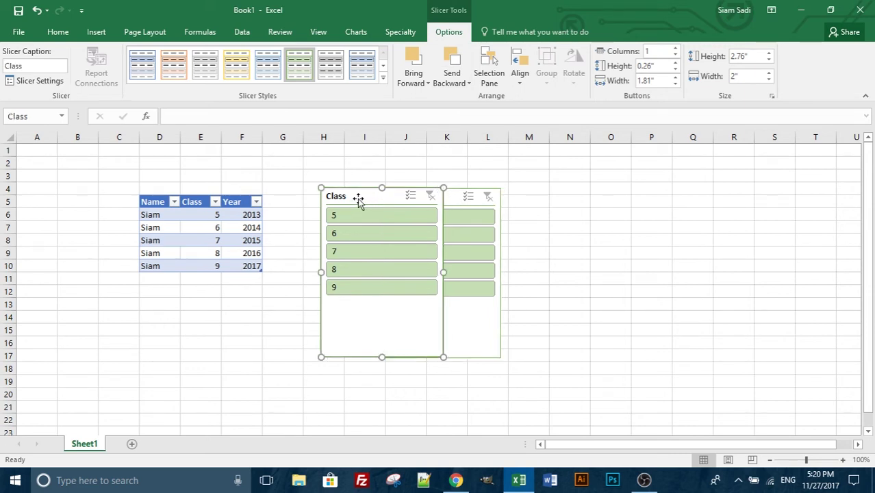
{"action": "left_click", "coordinate": [455, 60]}
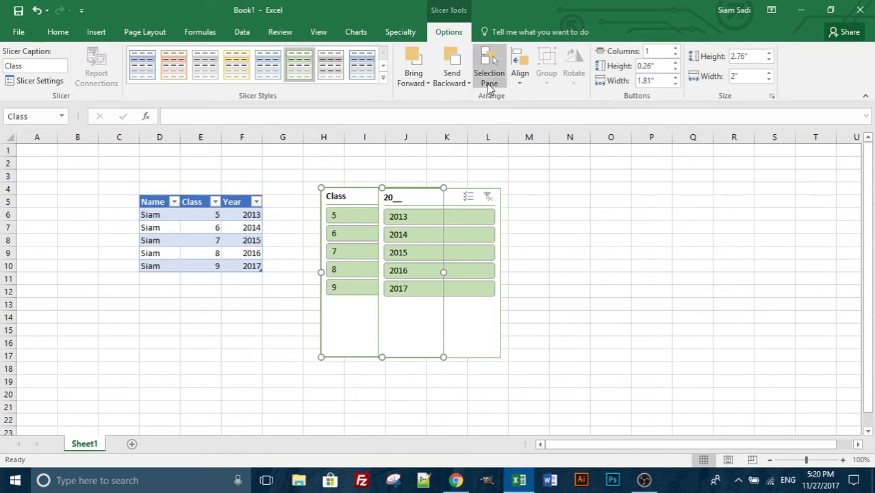
- Move the Year slicer to columns L–N and test hiding and showing slicers in the Selection Pane
{"action": "left_click", "coordinate": [489, 73]}
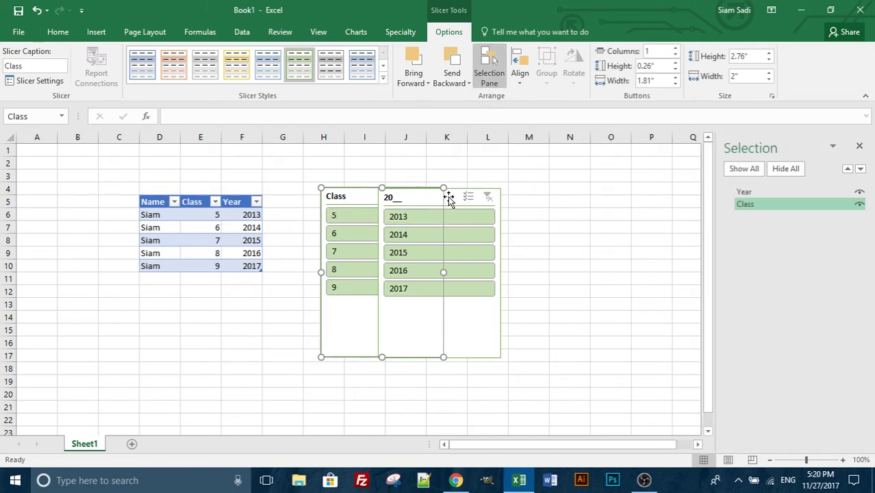
{"action": "left_click_drag", "start_coordinate": [445, 204], "coordinate": [530, 203]}
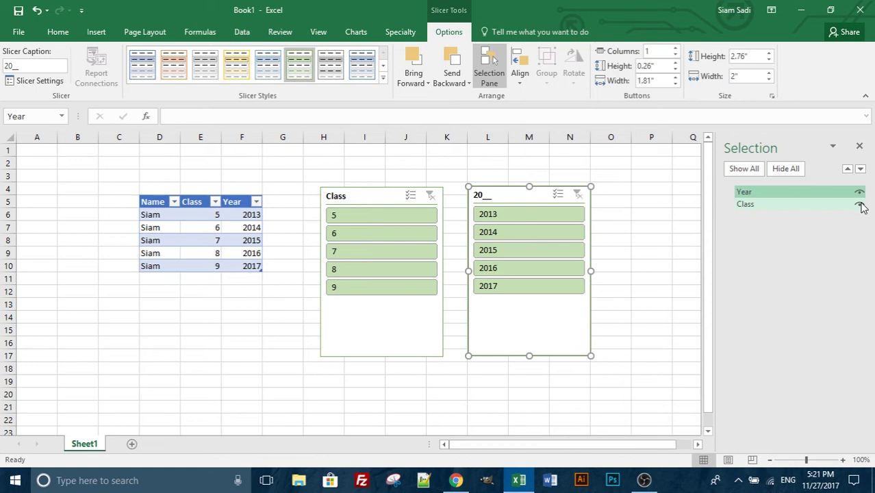
{"action": "left_click", "coordinate": [860, 205]}
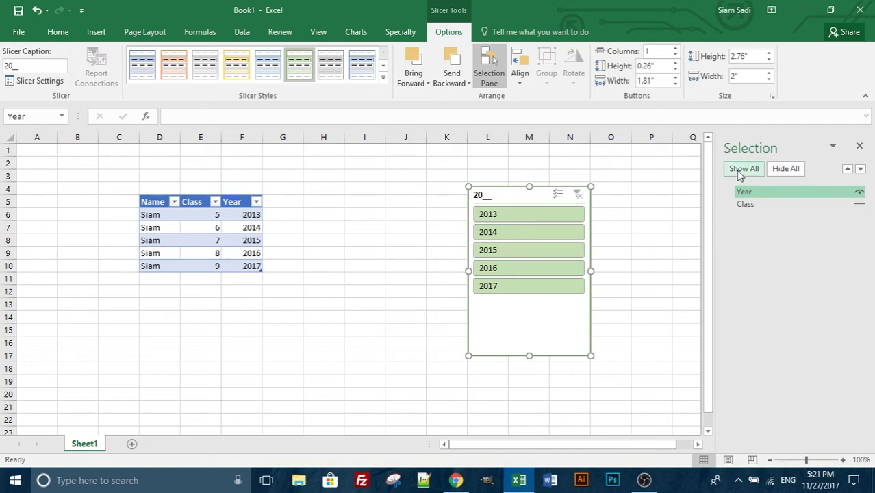
{"action": "left_click", "coordinate": [784, 169]}
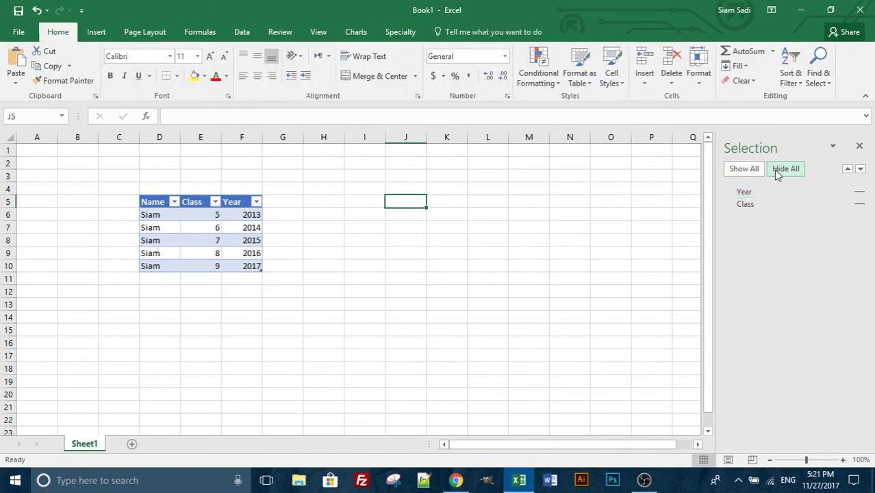
{"action": "left_click", "coordinate": [753, 169]}
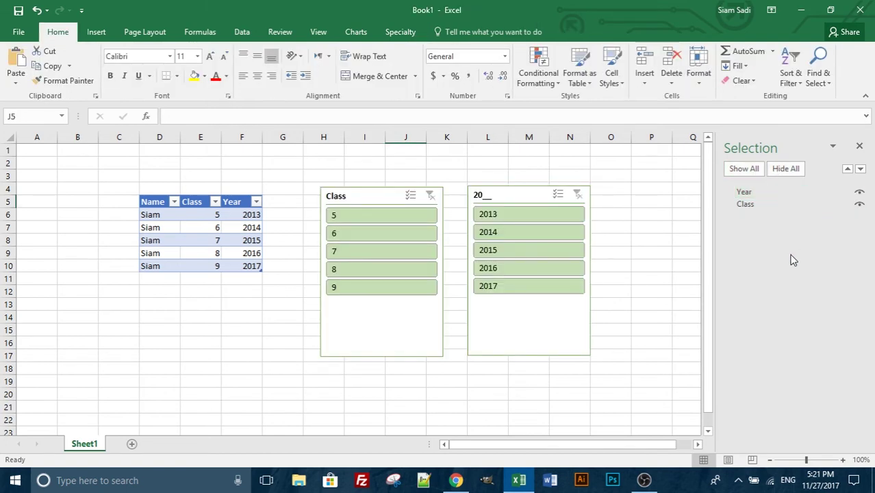
{"action": "left_click", "coordinate": [364, 197]}
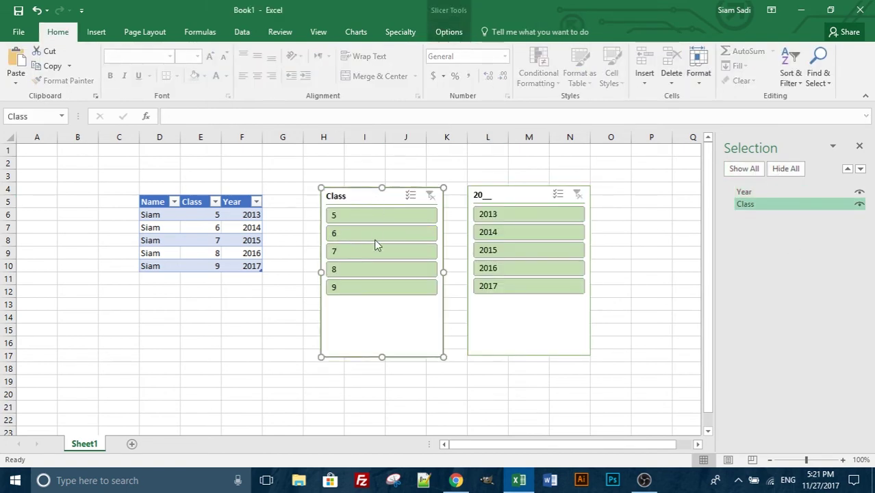
{"action": "left_click", "coordinate": [859, 147]}
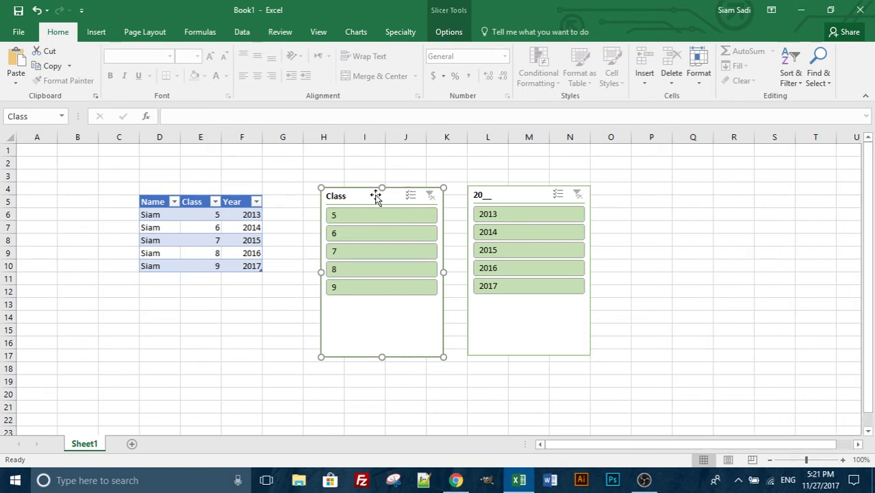
{"action": "left_click", "coordinate": [448, 31]}
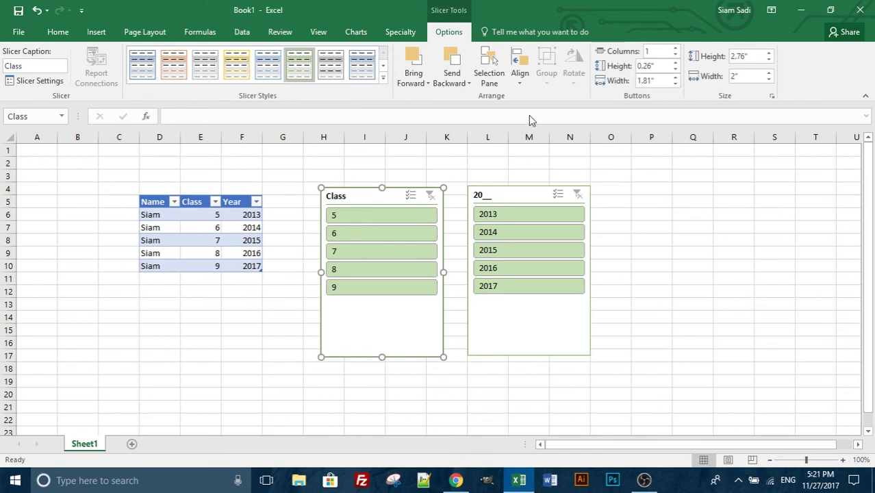
- Toggle View Gridlines off and back on so the worksheet gridlines show
{"action": "left_click", "coordinate": [519, 77]}
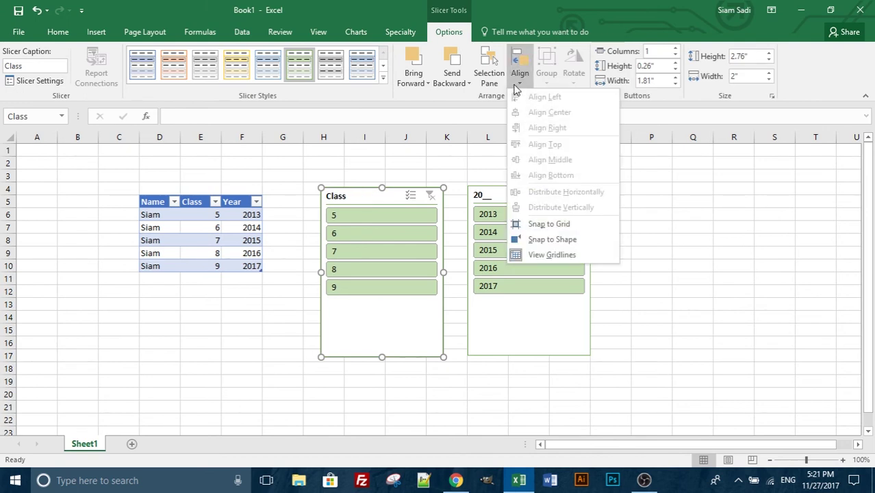
{"action": "left_click", "coordinate": [560, 256]}
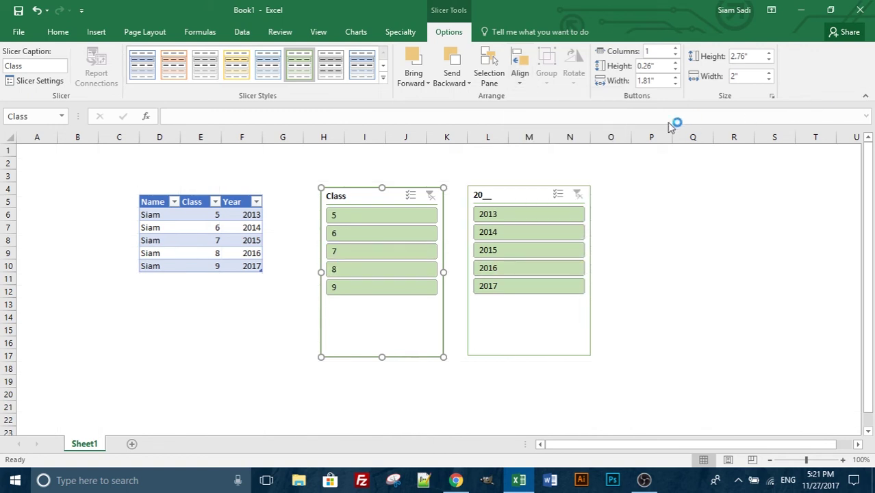
{"action": "left_click", "coordinate": [519, 81]}
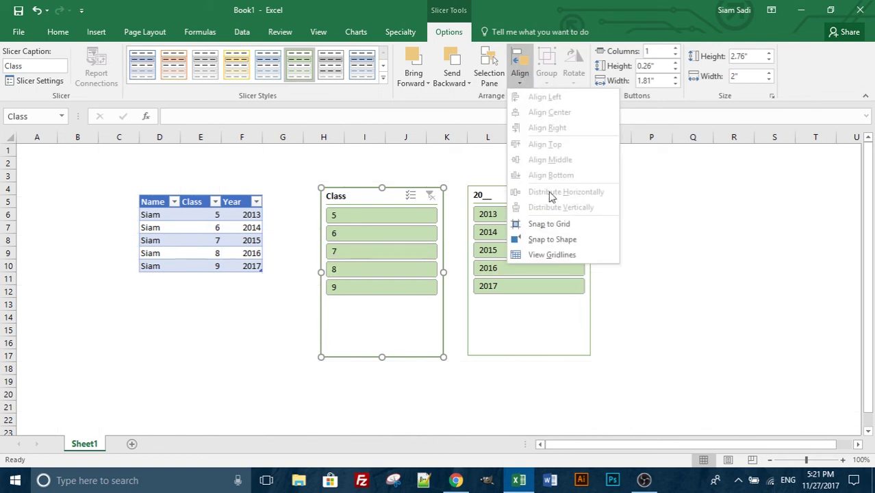
{"action": "left_click", "coordinate": [553, 255]}
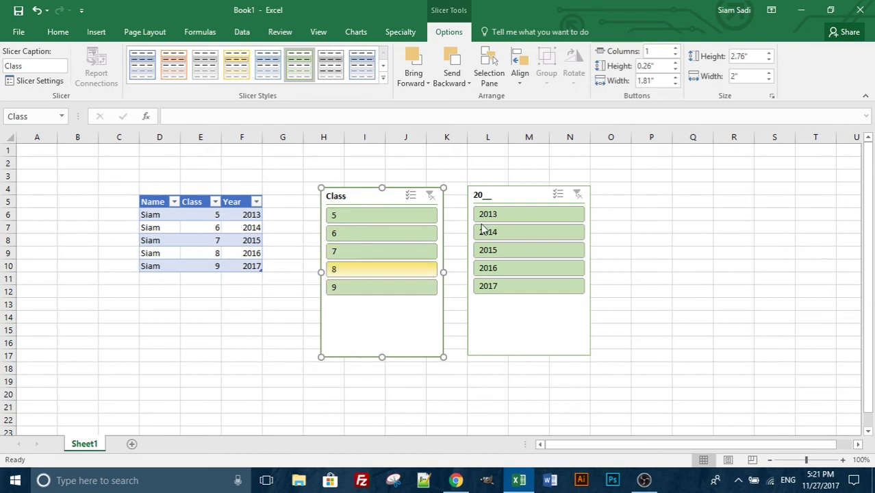
- Try spreading the Class slicer buttons over up to eight columns, then return to one column
{"action": "left_click", "coordinate": [675, 49]}
{"action": "left_click", "coordinate": [675, 49]}
{"action": "left_click", "coordinate": [675, 49]}
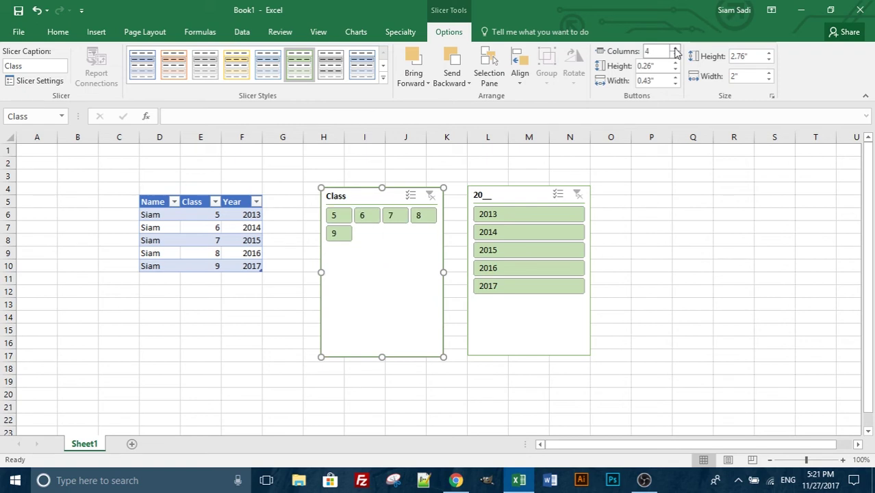
{"action": "left_click", "coordinate": [675, 49]}
{"action": "left_click", "coordinate": [675, 49]}
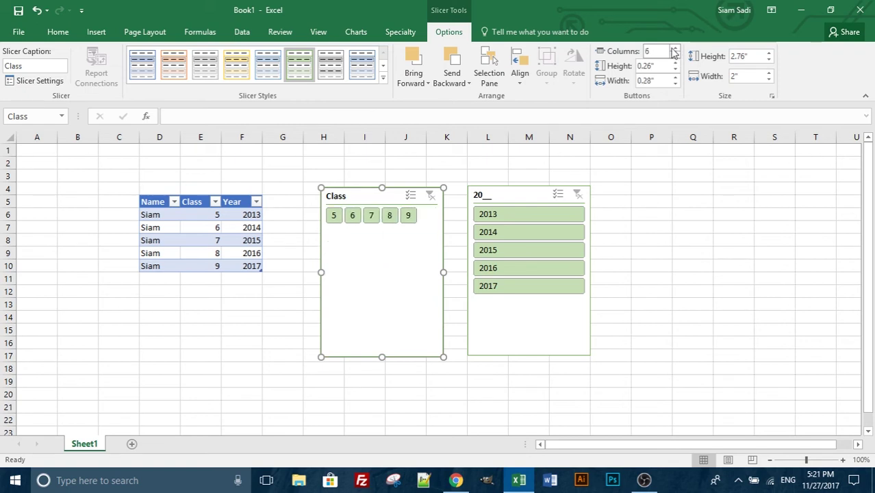
{"action": "left_click", "coordinate": [674, 49]}
{"action": "left_click", "coordinate": [675, 50]}
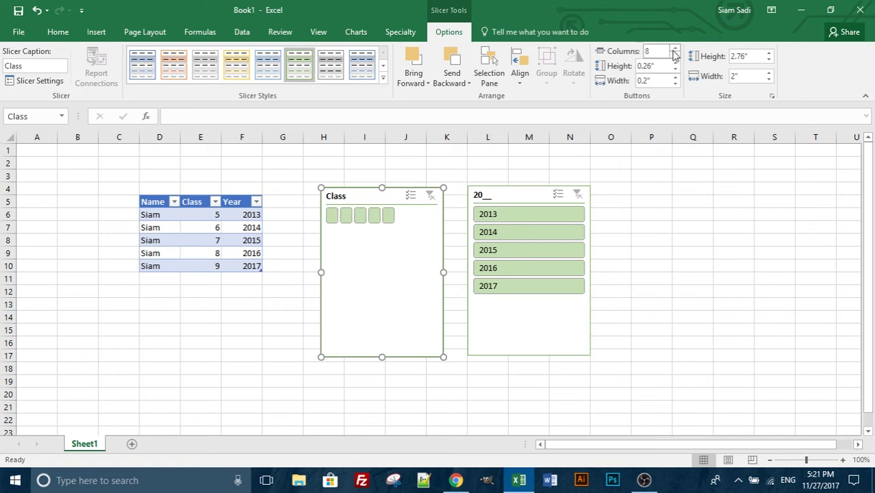
{"action": "left_click", "coordinate": [674, 56]}
{"action": "triple_click", "coordinate": [674, 56]}
{"action": "double_click", "coordinate": [674, 56]}
{"action": "left_click", "coordinate": [674, 56]}
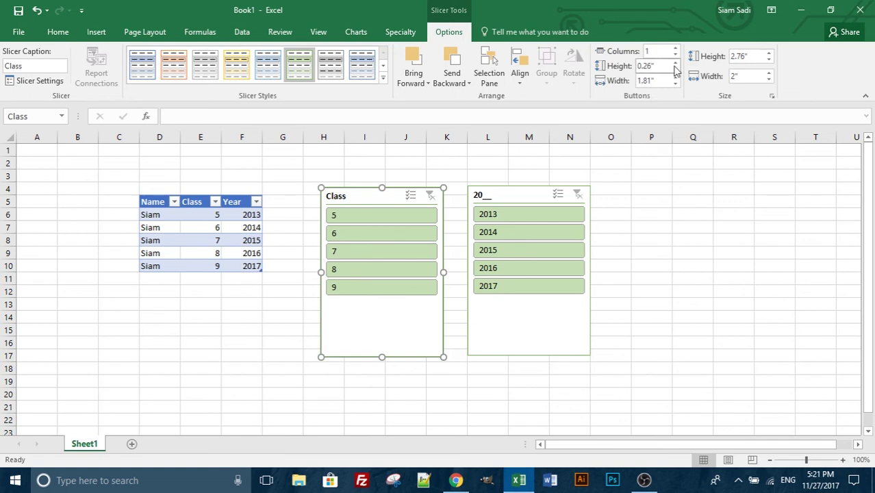
- Set the Class slicer button height to 0.2"
{"action": "left_click", "coordinate": [675, 63]}
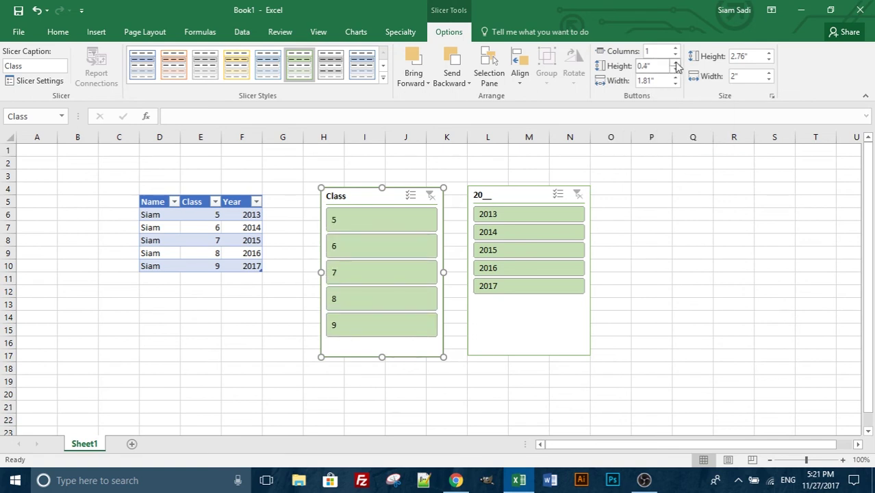
{"action": "left_click", "coordinate": [675, 62]}
{"action": "left_click", "coordinate": [675, 63]}
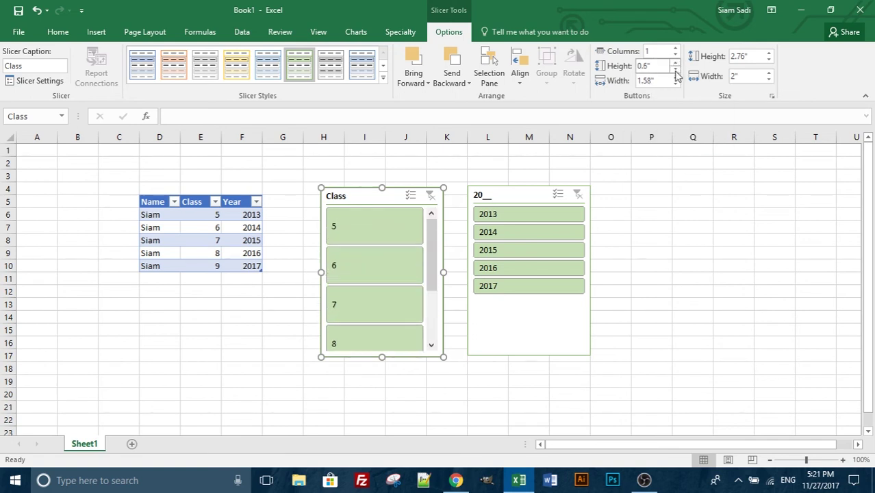
{"action": "left_click", "coordinate": [676, 70]}
{"action": "left_click", "coordinate": [676, 70]}
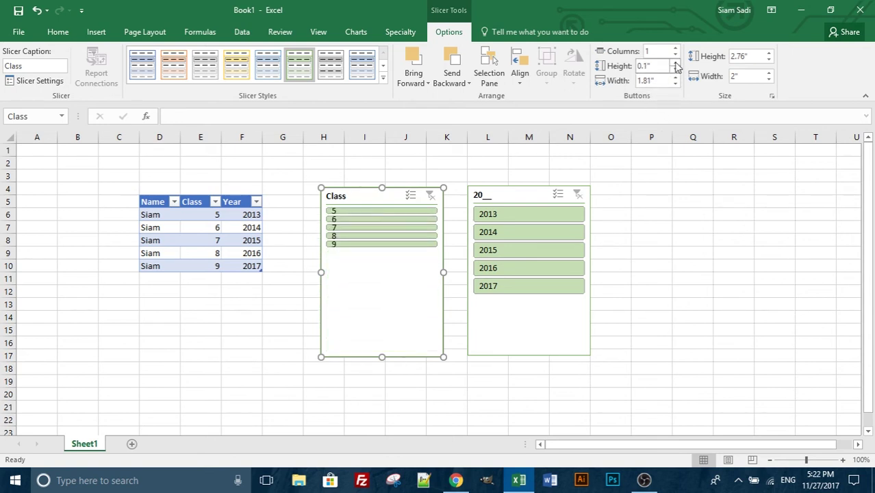
{"action": "left_click", "coordinate": [675, 62]}
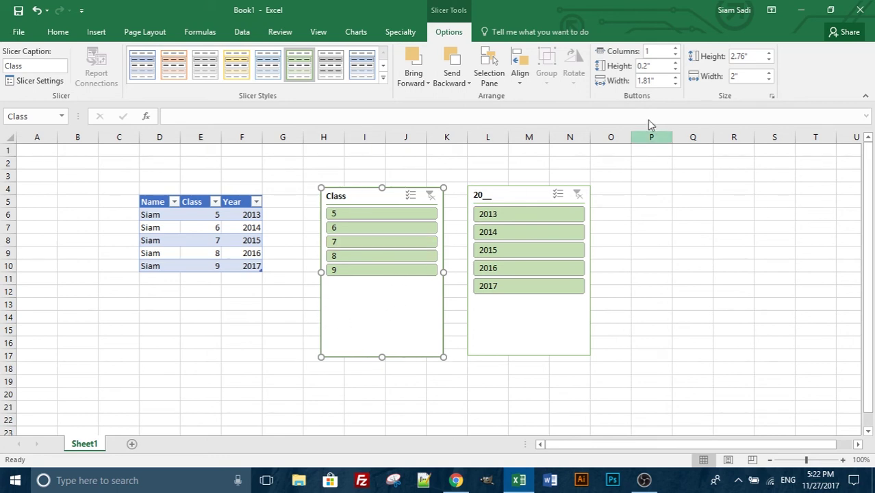
- Narrow the Class slicer buttons to 1.3" and enter 1.49 as the slicer width
{"action": "left_click", "coordinate": [675, 84]}
{"action": "left_click", "coordinate": [675, 84]}
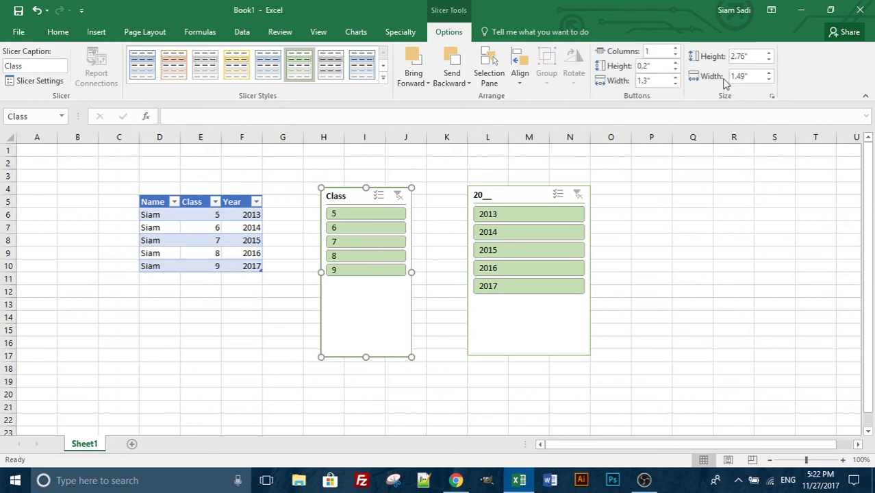
{"action": "left_click_drag", "start_coordinate": [729, 76], "coordinate": [772, 76]}
{"action": "type", "text": "1.49"}
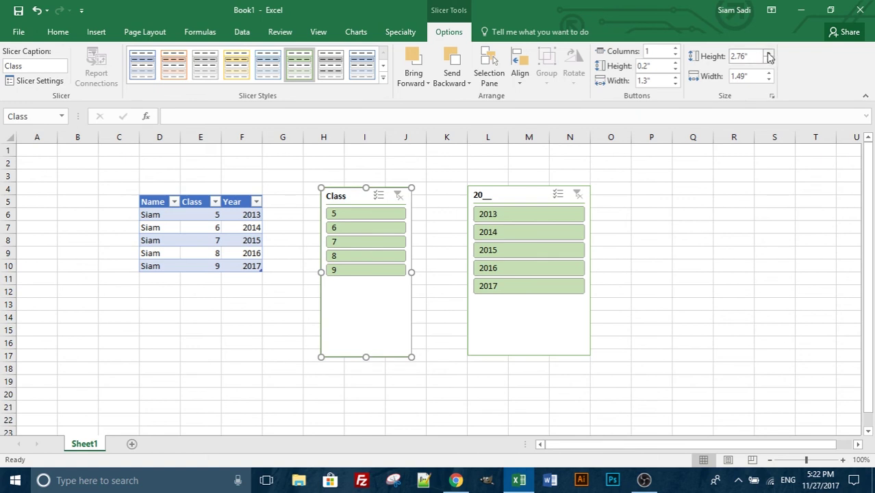
- Resize the Class slicer to 1.6" tall and 1.2" wide
{"action": "left_click", "coordinate": [768, 60]}
{"action": "left_click", "coordinate": [768, 60]}
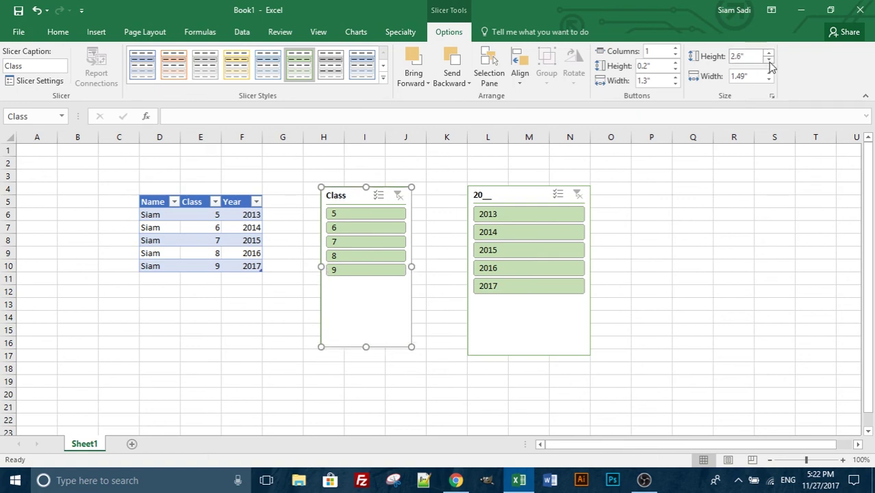
{"action": "left_click", "coordinate": [768, 61]}
{"action": "left_click", "coordinate": [769, 60]}
{"action": "left_click", "coordinate": [769, 61]}
{"action": "left_click", "coordinate": [769, 61]}
{"action": "left_click", "coordinate": [769, 61]}
{"action": "left_click", "coordinate": [769, 60]}
{"action": "left_click", "coordinate": [767, 61]}
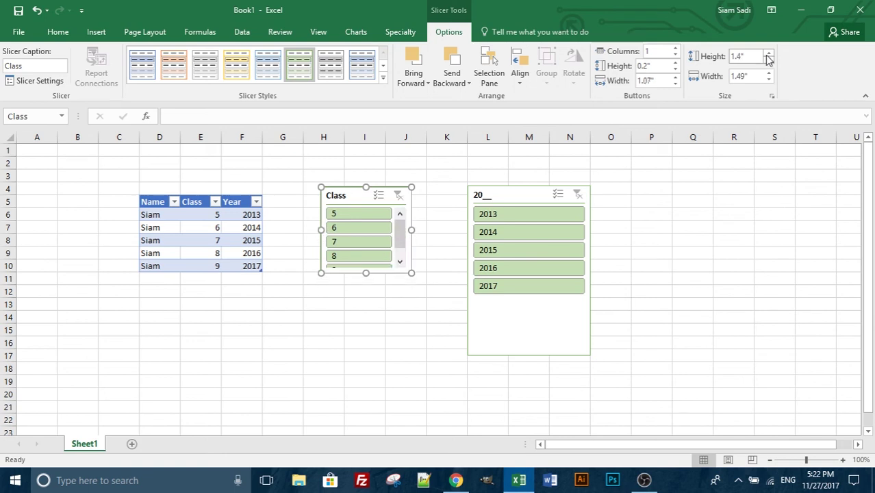
{"action": "left_click", "coordinate": [768, 60]}
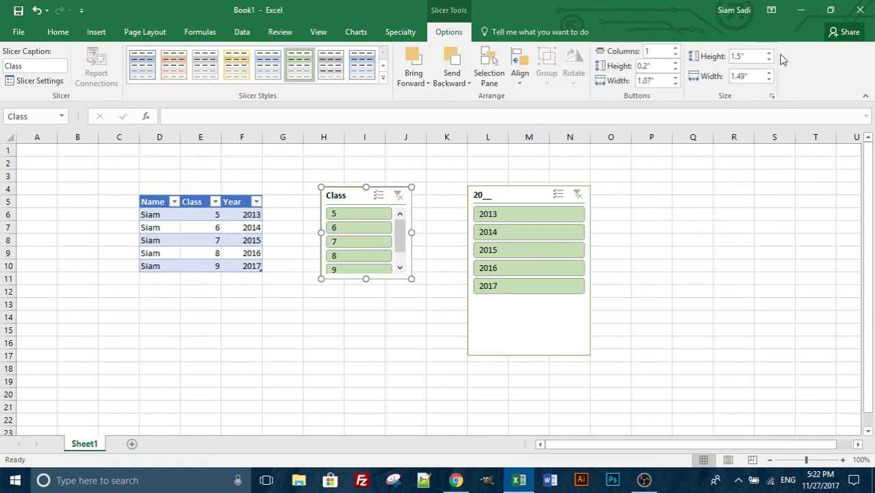
{"action": "left_click", "coordinate": [768, 57]}
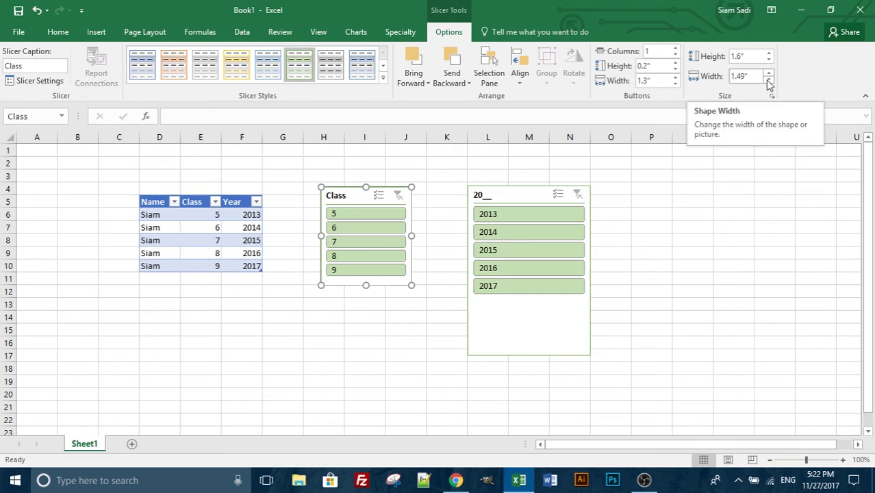
{"action": "left_click", "coordinate": [768, 80]}
{"action": "left_click", "coordinate": [768, 80]}
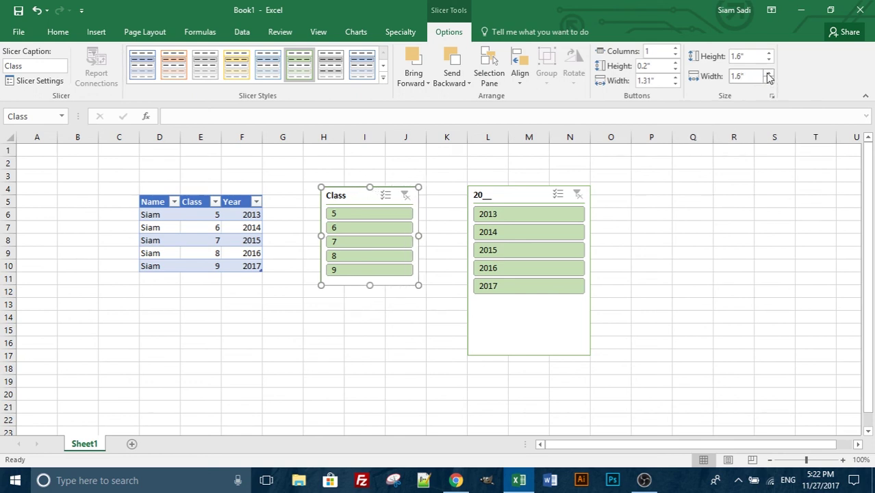
{"action": "left_click", "coordinate": [768, 79]}
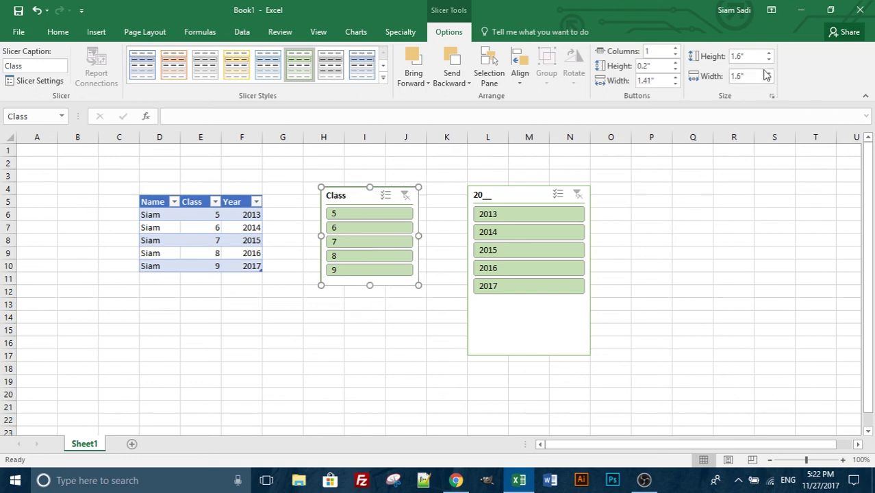
- Shorten and narrow the Year slicer to match, then move the Class slicer beside it
{"action": "left_click", "coordinate": [531, 351]}
{"action": "left_click_drag", "start_coordinate": [525, 326], "coordinate": [524, 304]}
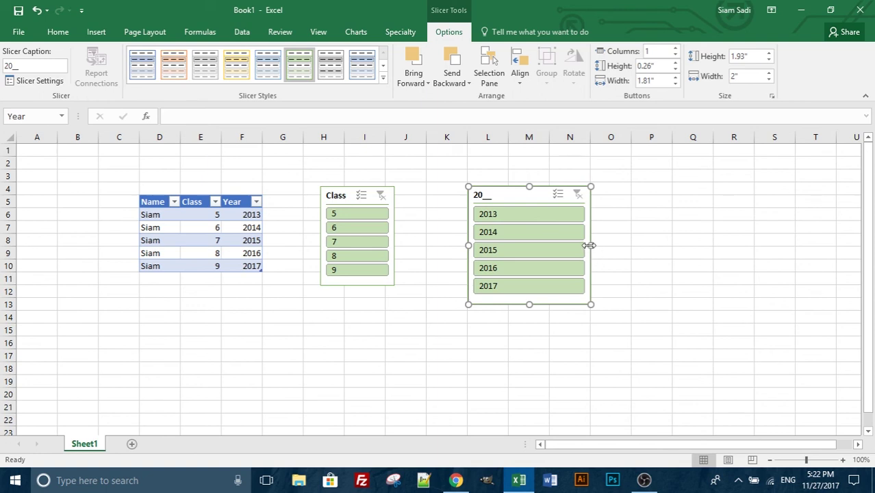
{"action": "left_click_drag", "start_coordinate": [590, 245], "coordinate": [546, 250]}
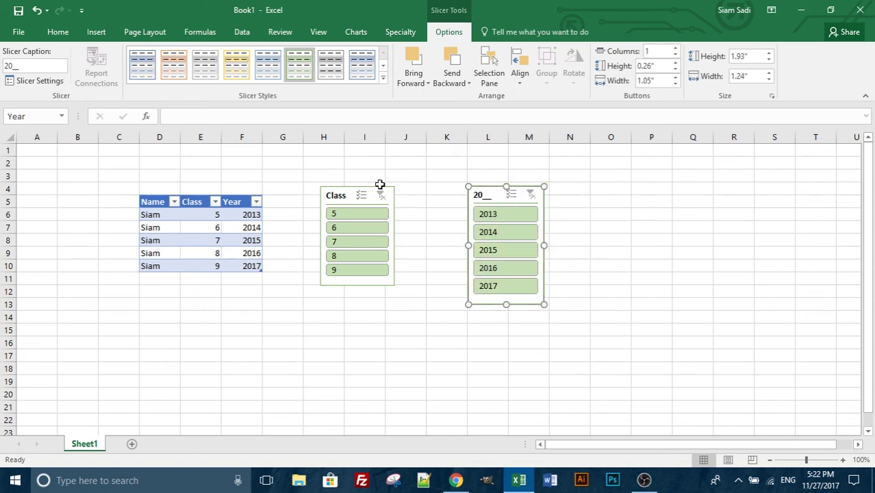
{"action": "left_click_drag", "start_coordinate": [350, 197], "coordinate": [410, 207]}
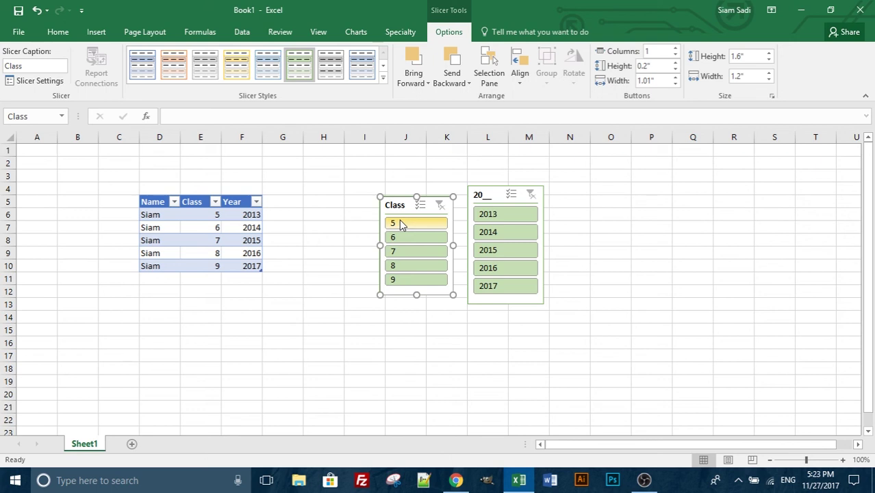
- Filter the table by Year 2013, then 2017, then Class 7, leaving no matching rows
{"action": "left_click", "coordinate": [496, 217]}
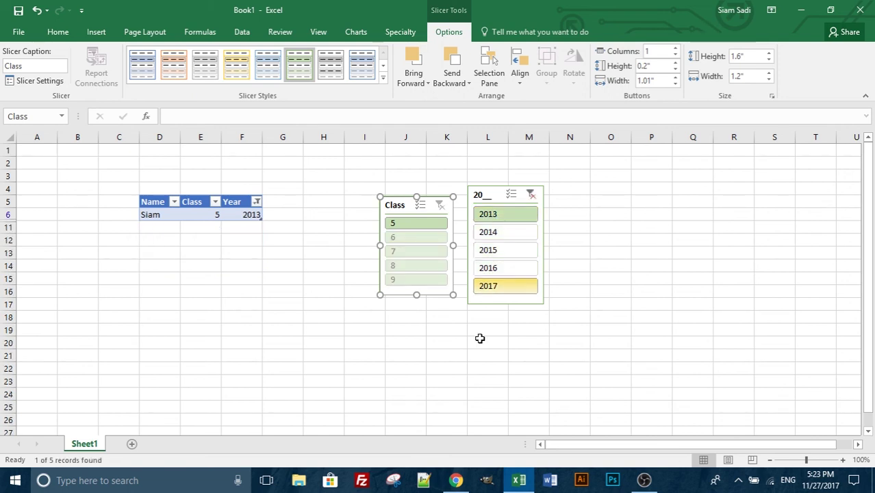
{"action": "left_click", "coordinate": [506, 284]}
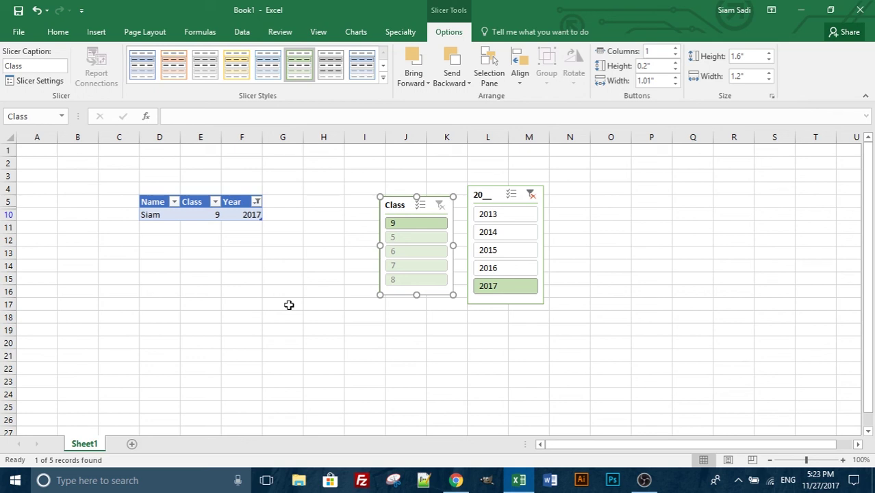
{"action": "left_click", "coordinate": [409, 267]}
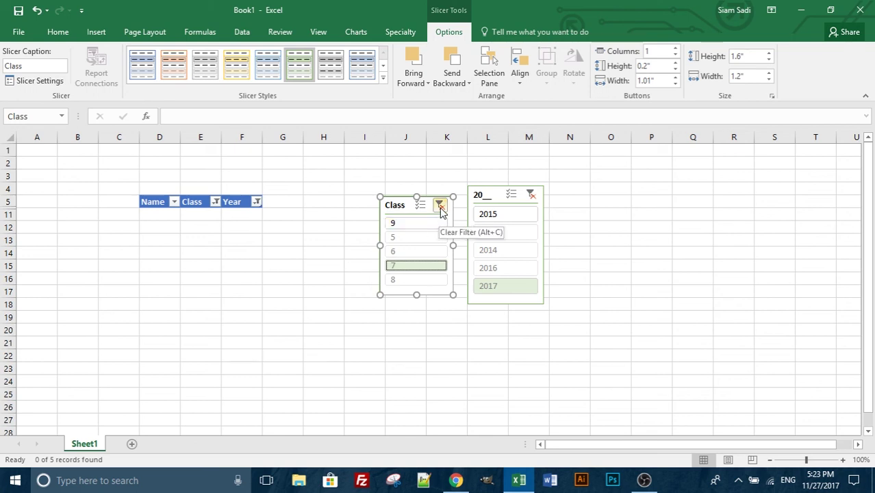
- Clear the Class and Year slicer filters and turn on Multi-Select for the Class slicer
{"action": "left_click", "coordinate": [440, 205]}
{"action": "left_click", "coordinate": [531, 194]}
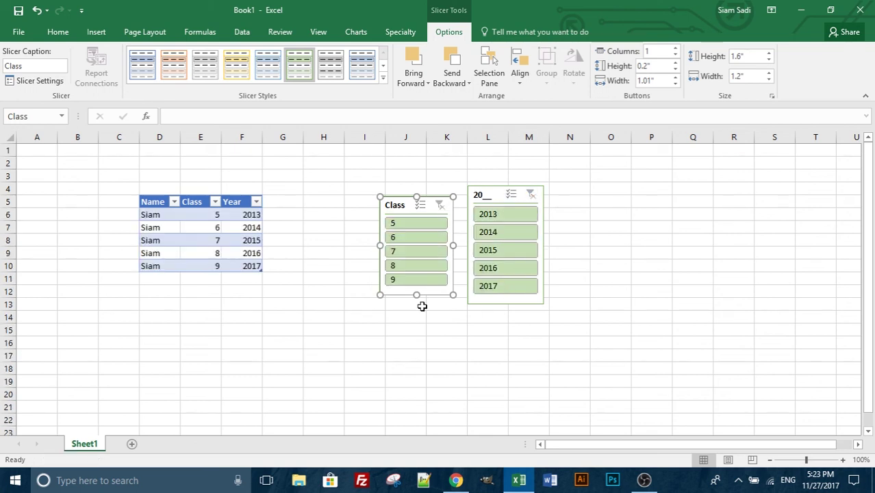
{"action": "left_click", "coordinate": [419, 205]}
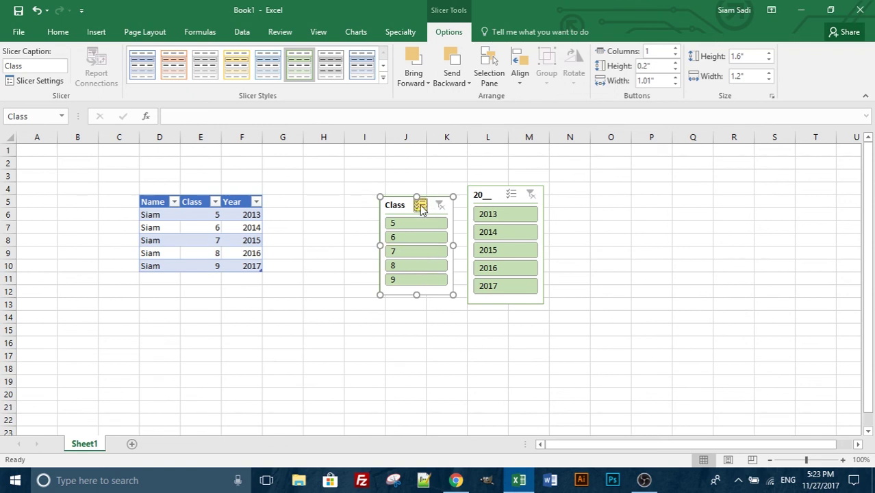